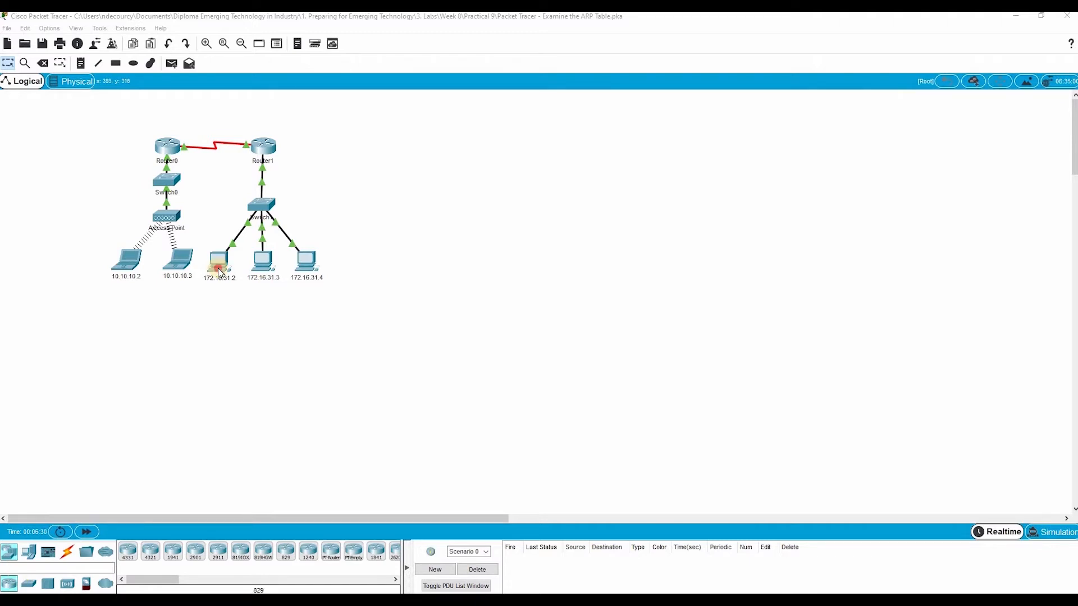
- Clear the ARP table of PC 172.16.31.2 by running arp -d in its Command Prompt
{"action": "left_click", "coordinate": [219, 263]}
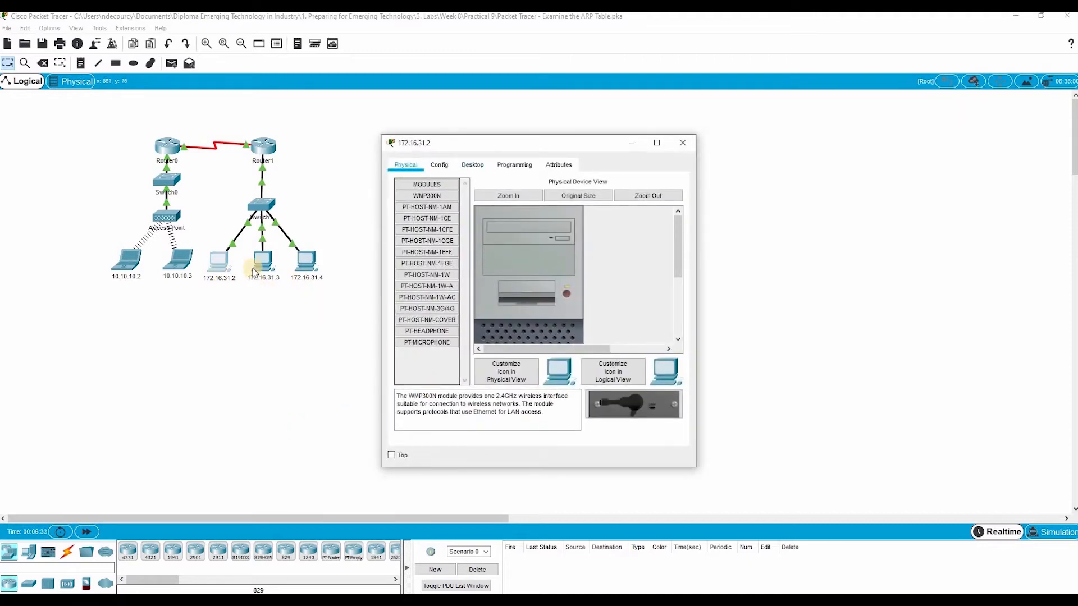
{"action": "left_click", "coordinate": [472, 164]}
{"action": "left_click", "coordinate": [612, 216]}
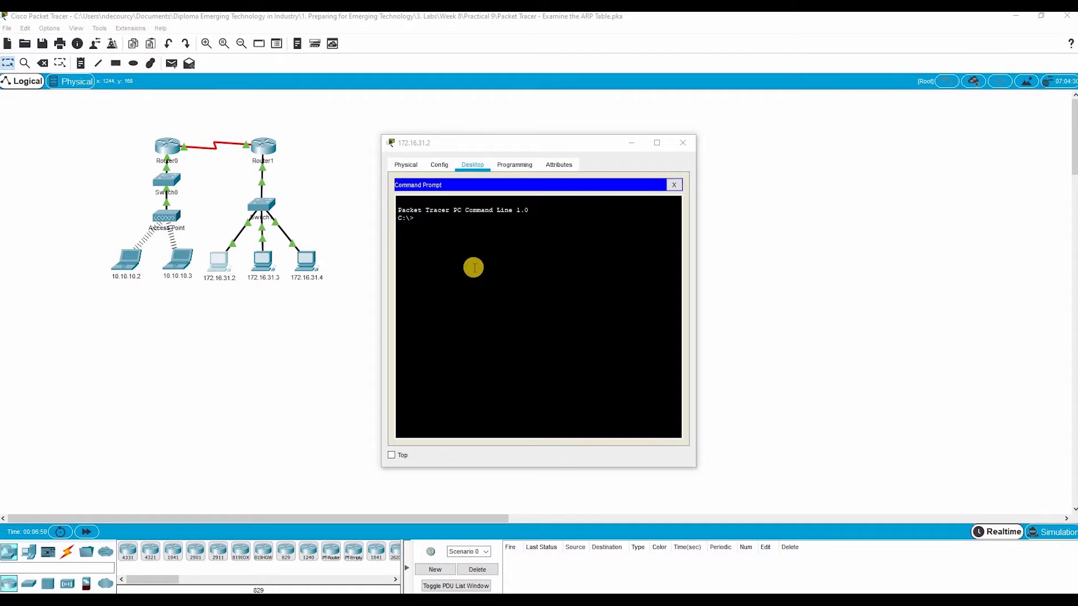
{"action": "left_click", "coordinate": [426, 220]}
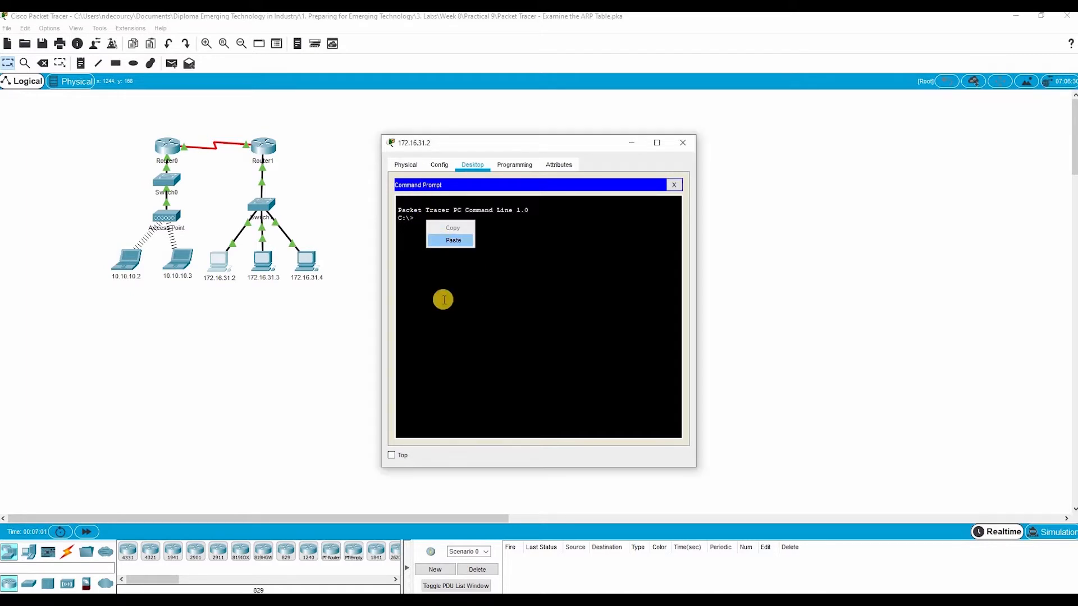
{"action": "type", "text": "arp -d"}
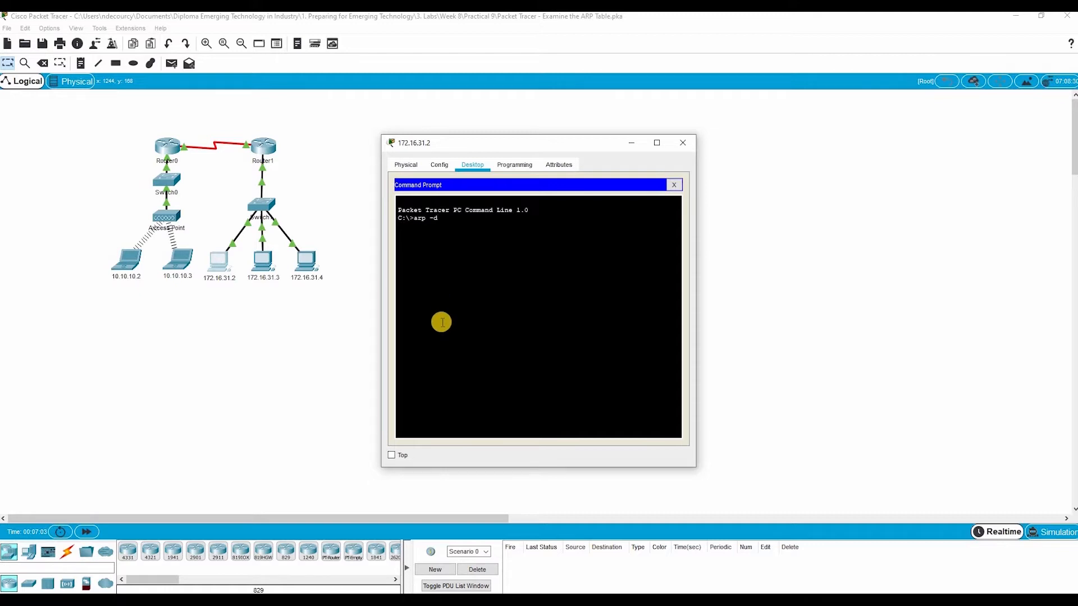
{"action": "key", "text": "Return"}
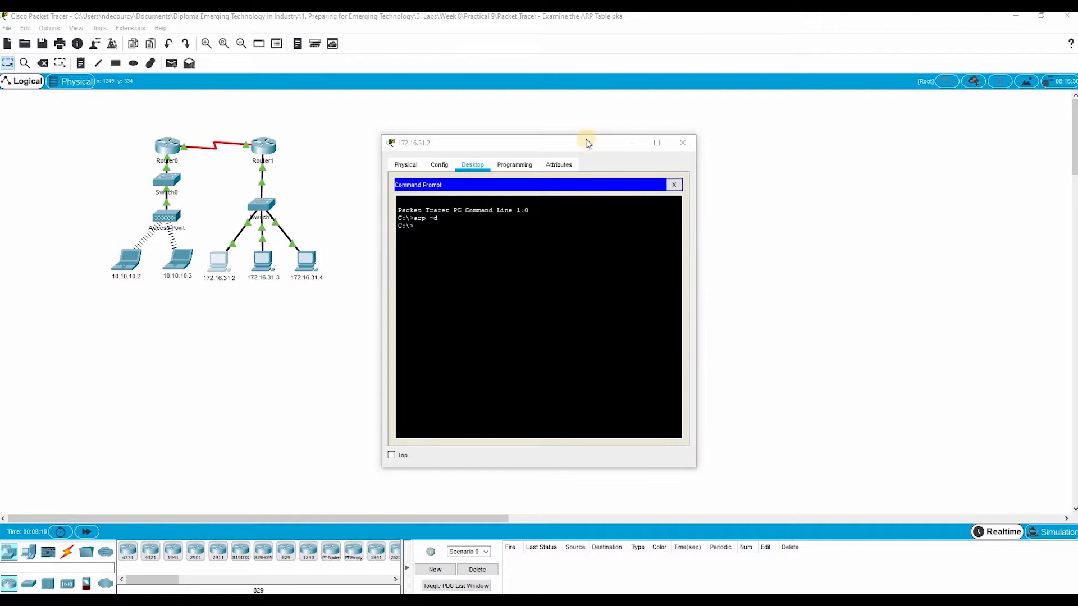
- Switch to Simulation mode and ping 172.16.31.3 from the Command Prompt of PC 172.16.31.2
{"action": "left_click_drag", "start_coordinate": [587, 143], "coordinate": [530, 139]}
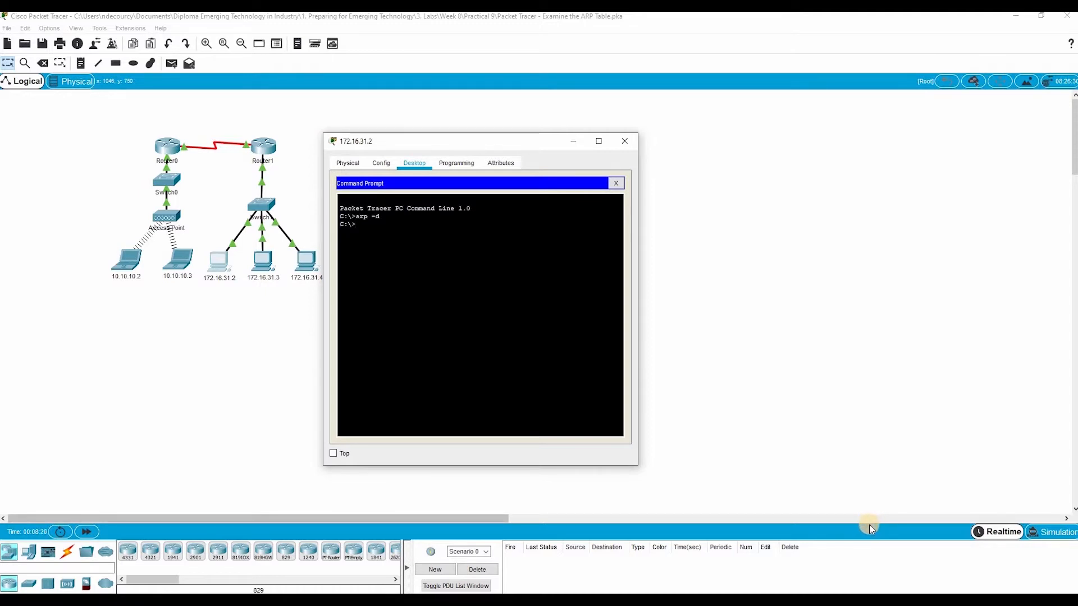
{"action": "left_click", "coordinate": [1051, 536]}
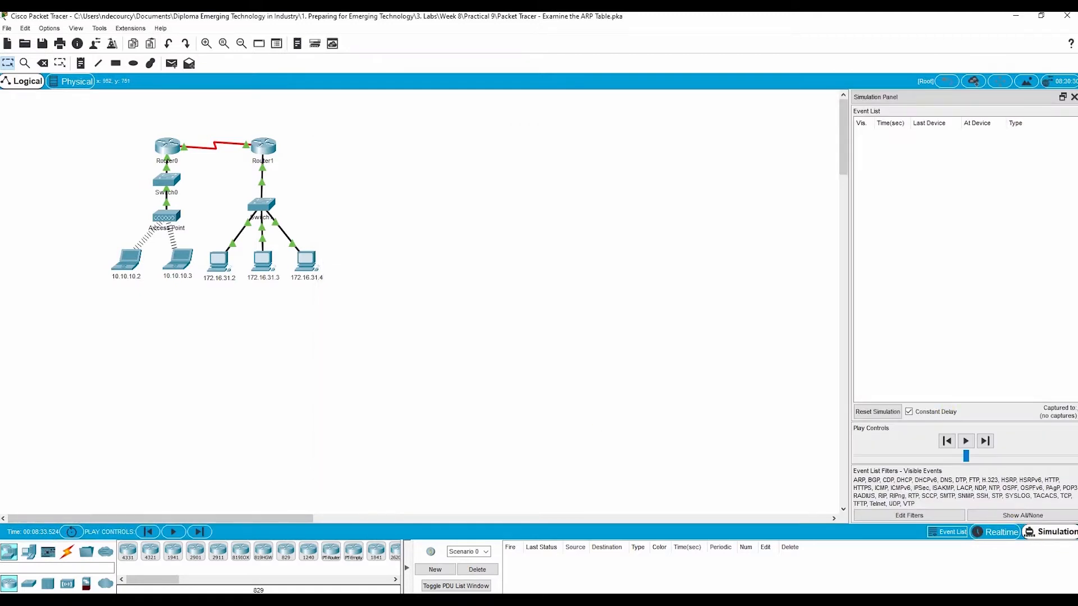
{"action": "left_click", "coordinate": [654, 554]}
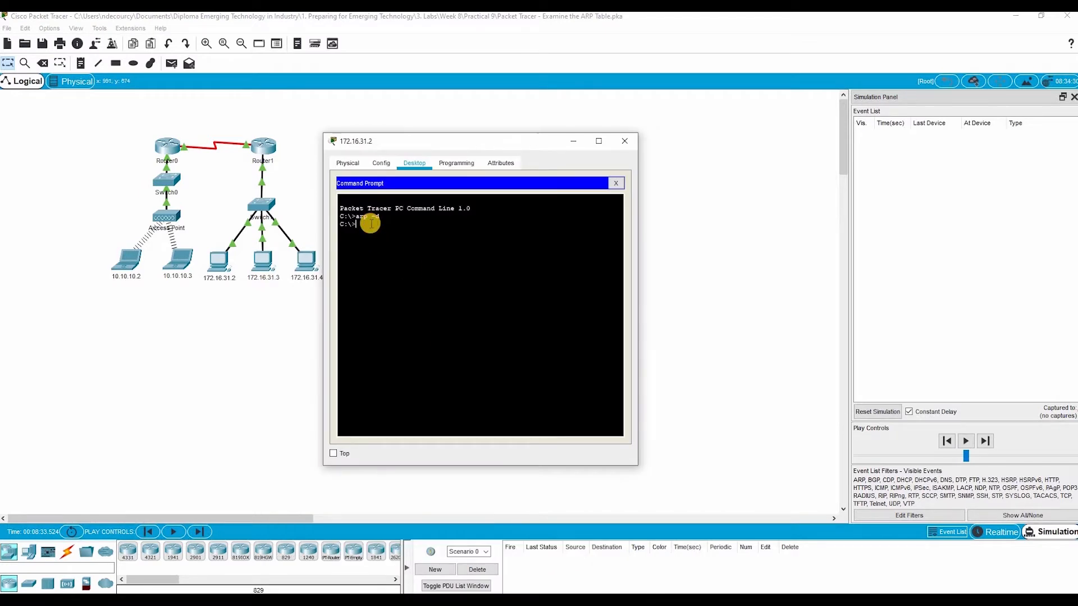
{"action": "type", "text": "ping"}
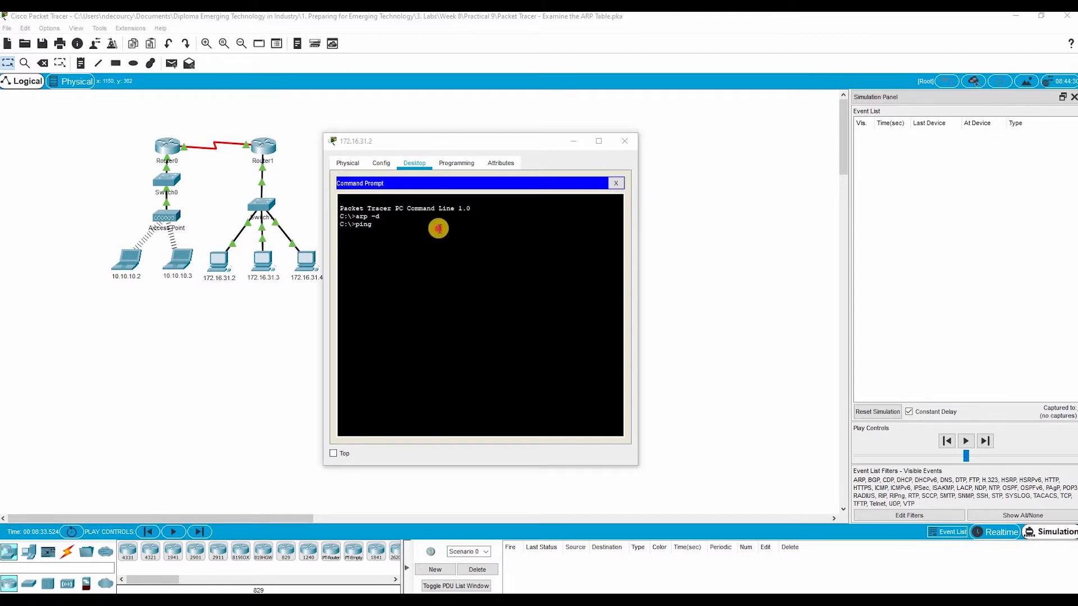
{"action": "right_click", "coordinate": [438, 229]}
{"action": "left_click", "coordinate": [460, 254]}
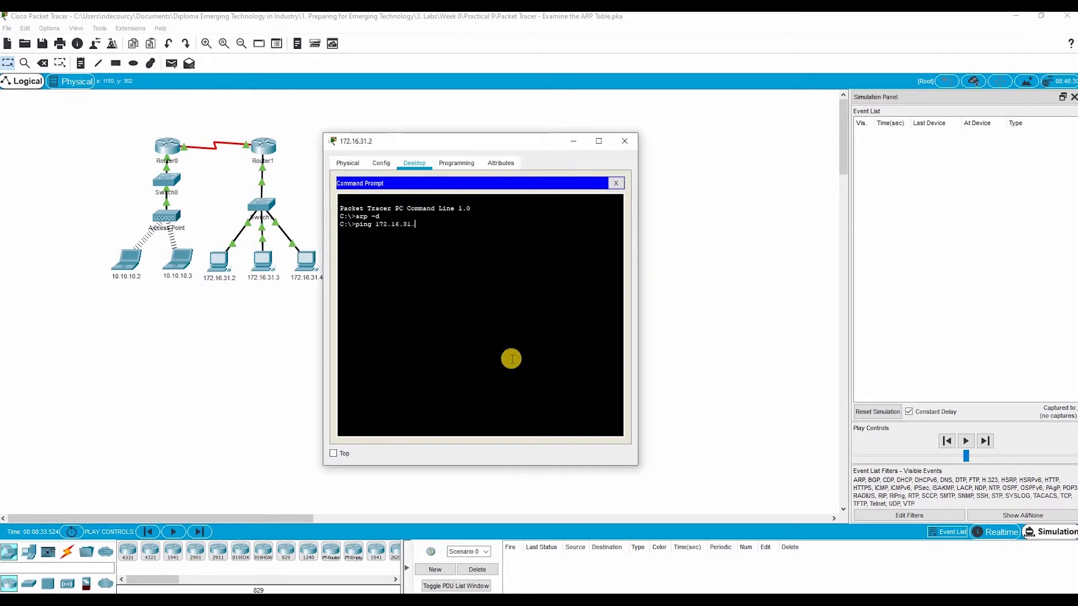
{"action": "type", "text": "3"}
{"action": "key", "text": "Return"}
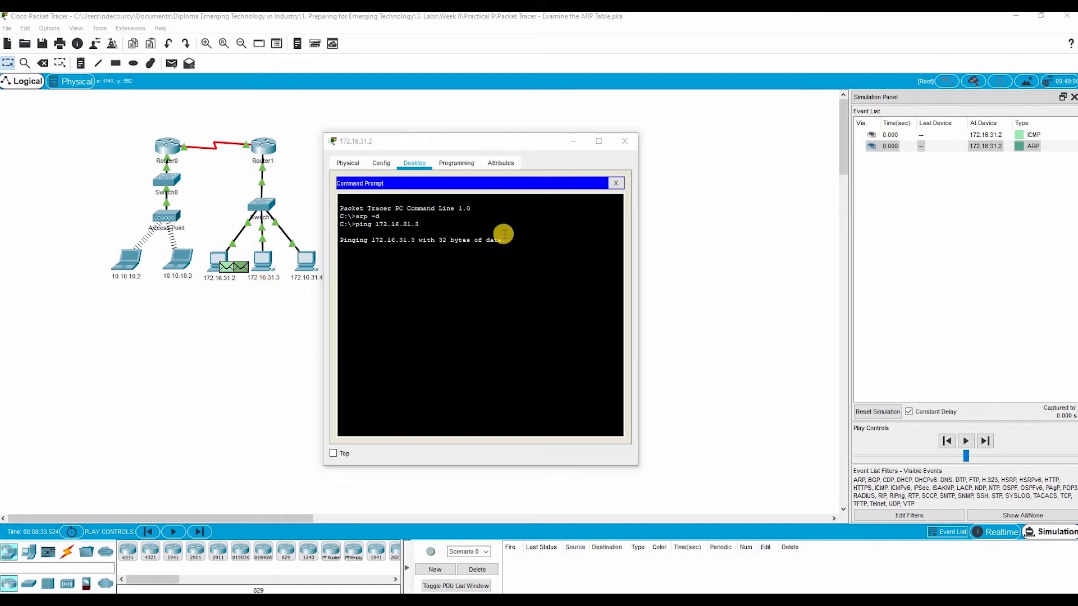
- Advance the simulation by one event and display the outbound PDU details of the ARP packet at Switch1
{"action": "left_click_drag", "start_coordinate": [501, 141], "coordinate": [535, 140]}
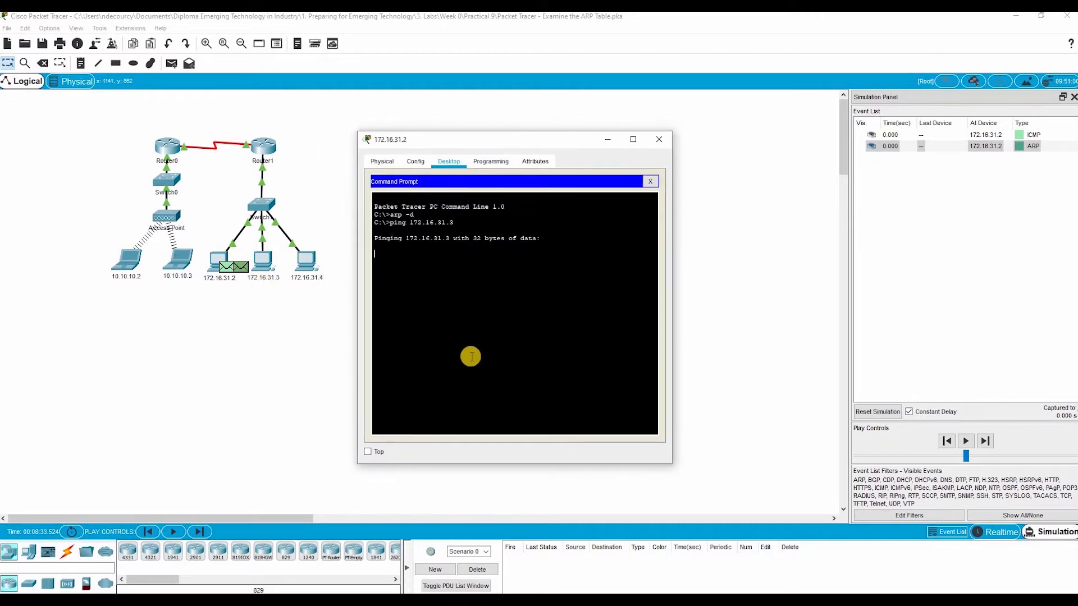
{"action": "left_click", "coordinate": [205, 531]}
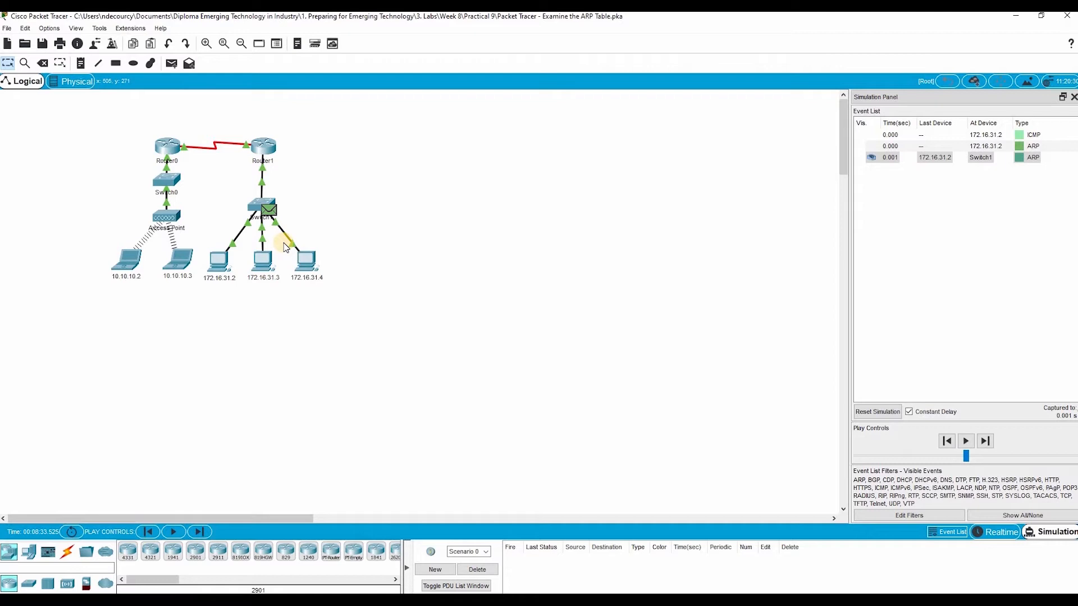
{"action": "left_click", "coordinate": [271, 209]}
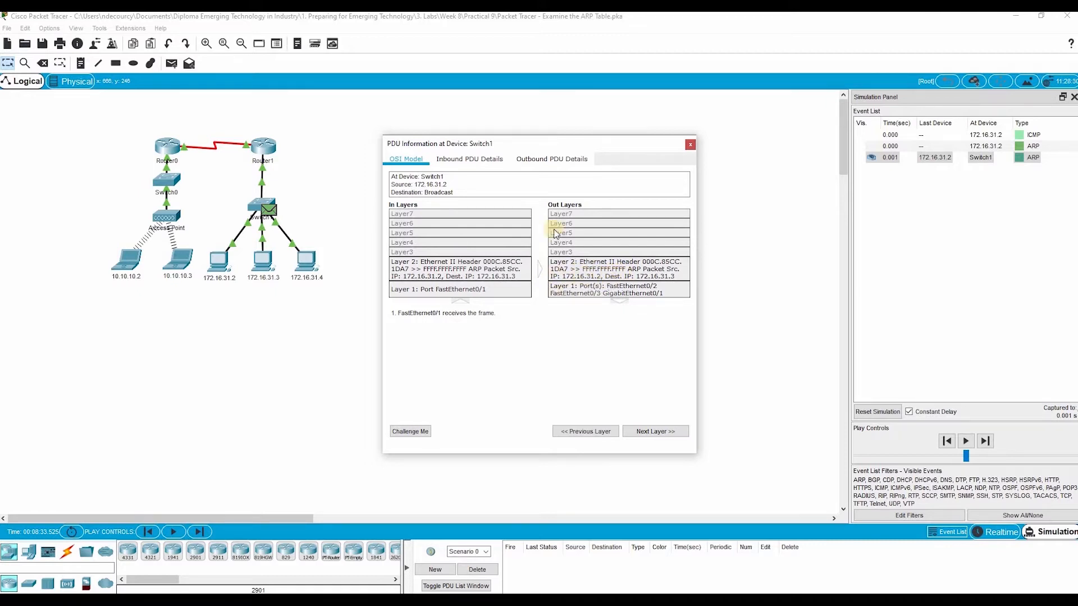
{"action": "left_click", "coordinate": [556, 160]}
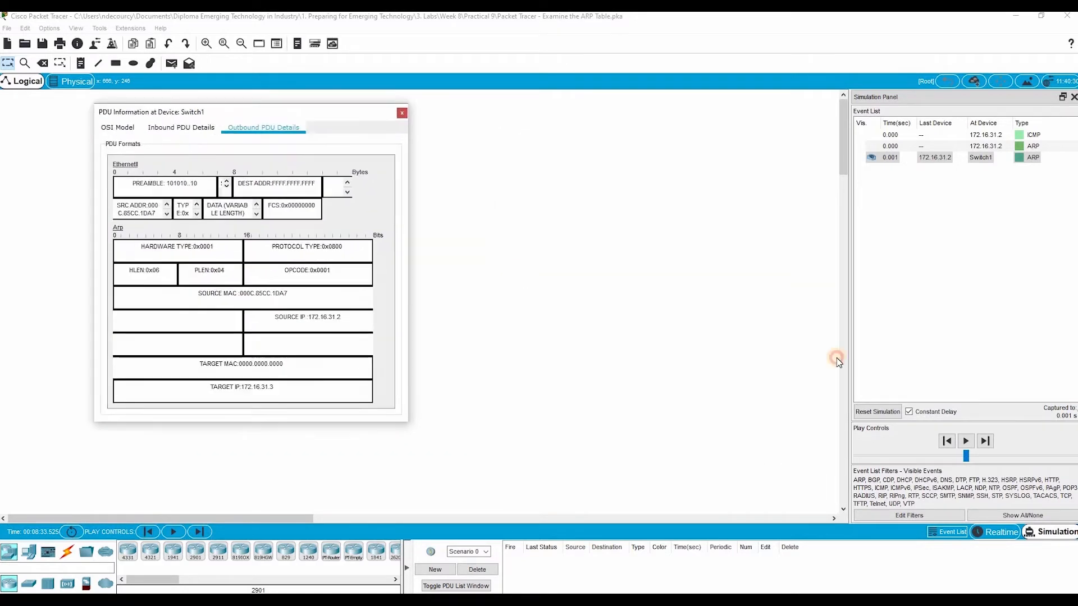
- Compare the ARP packet's MAC addresses with the Addressing Table in the lab sheet, and close the PDU information
{"action": "left_click", "coordinate": [372, 107]}
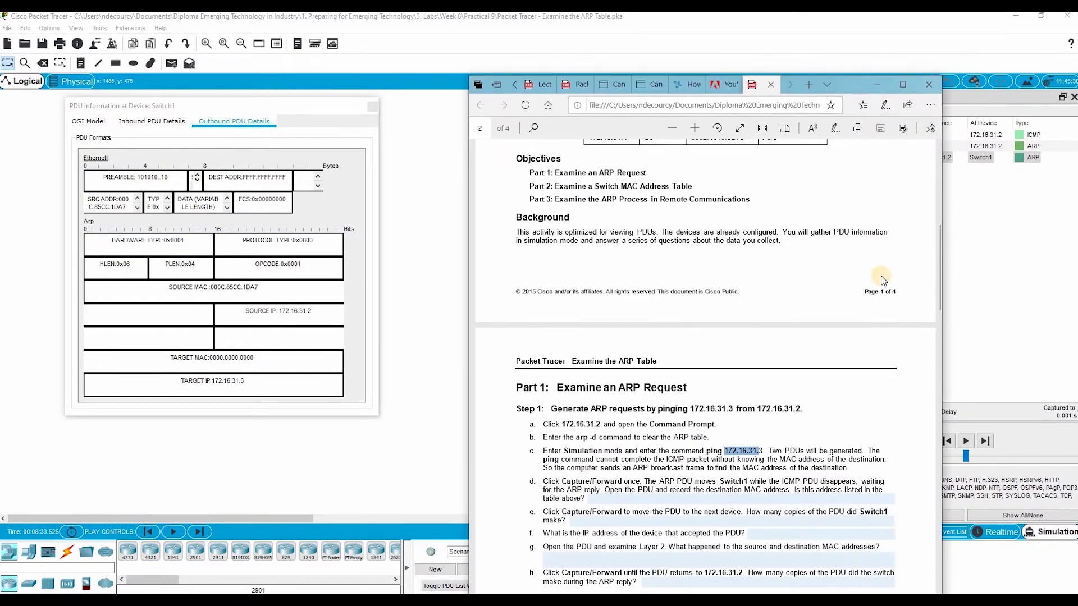
{"action": "scroll", "coordinate": [882, 283], "scroll_direction": "up", "scroll_amount": 6}
{"action": "scroll", "coordinate": [880, 283], "scroll_direction": "down", "scroll_amount": 5}
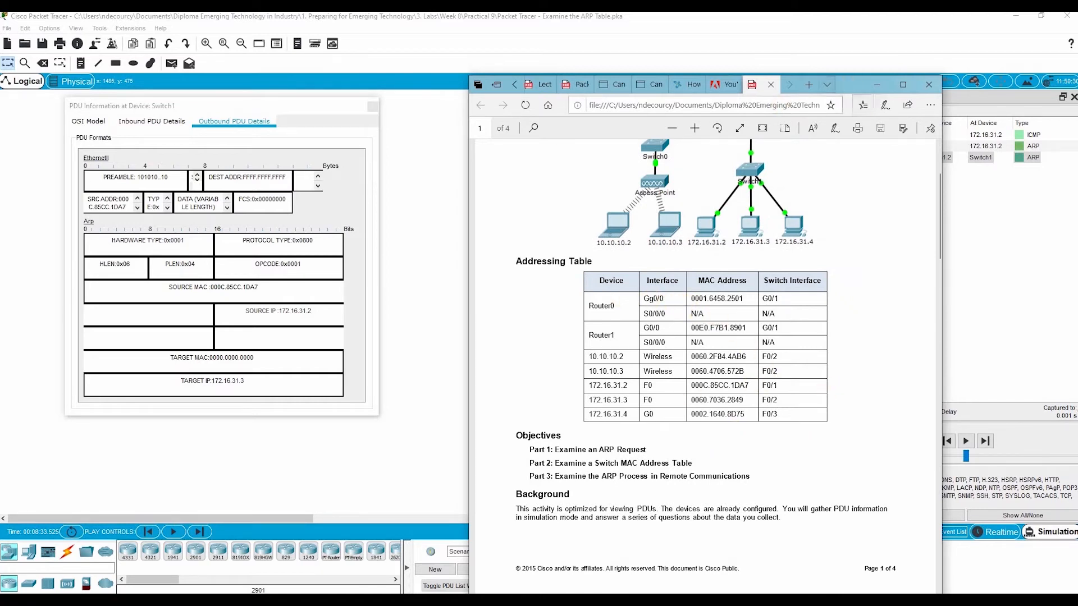
{"action": "left_click", "coordinate": [877, 84]}
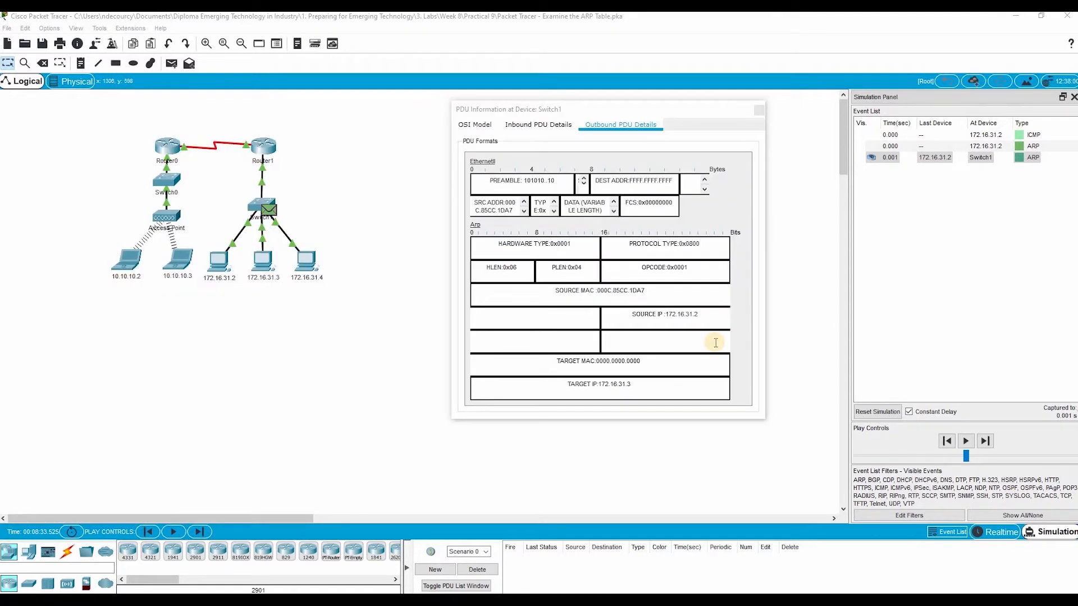
{"action": "left_click", "coordinate": [759, 110]}
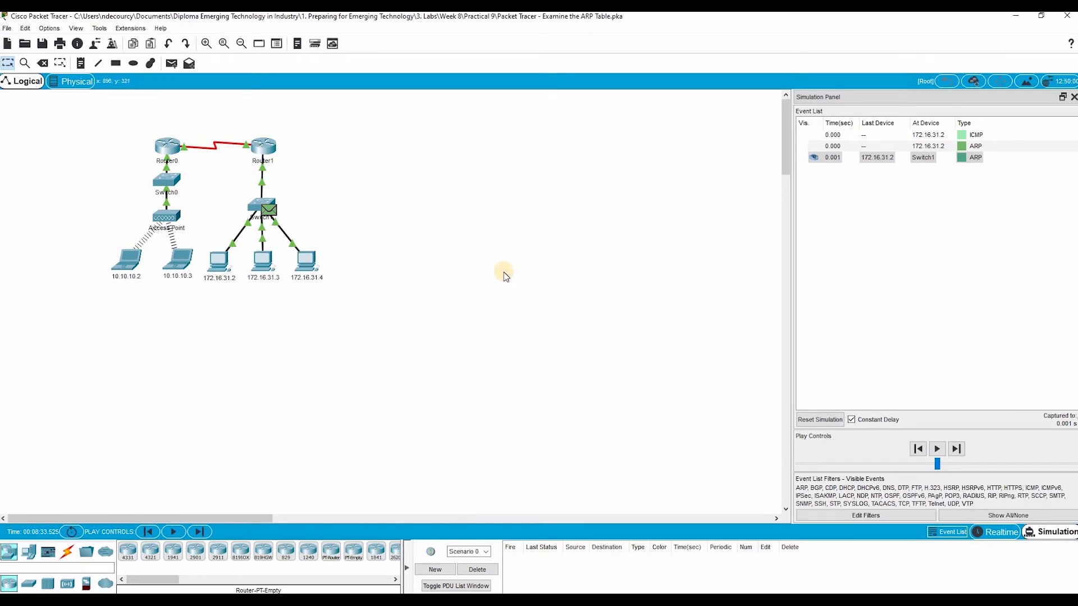
- Advance the simulation by one event and inspect the OSI layers of the ARP packet at 172.16.31.3
{"action": "left_click", "coordinate": [200, 532]}
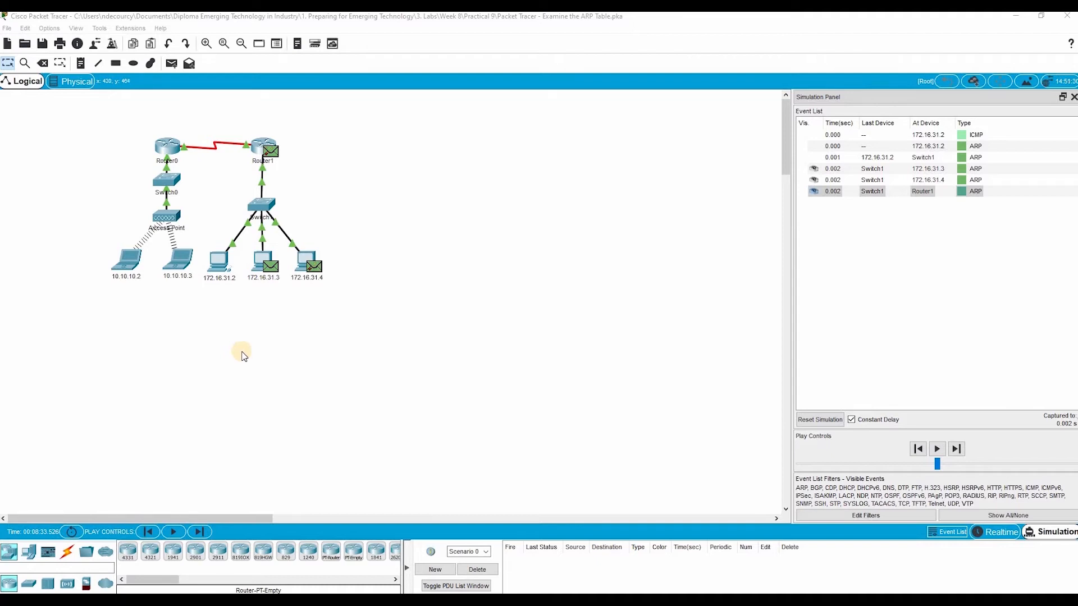
{"action": "left_click", "coordinate": [270, 266]}
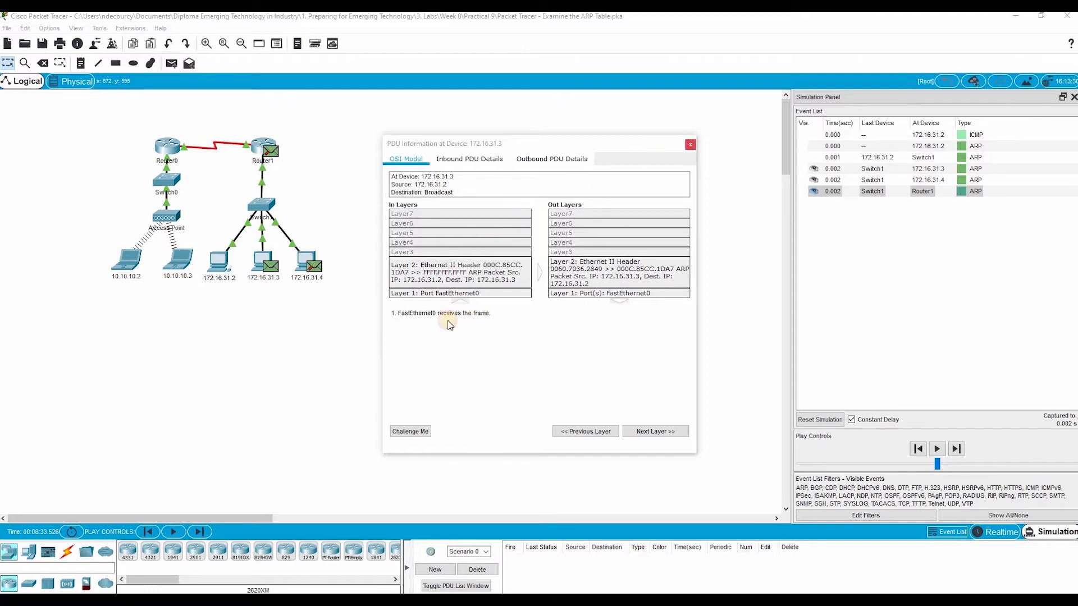
{"action": "key", "text": "Escape"}
- Advance the simulation until the ARP reply reaches 172.16.31.2, and return to Realtime mode
{"action": "left_click", "coordinate": [199, 532]}
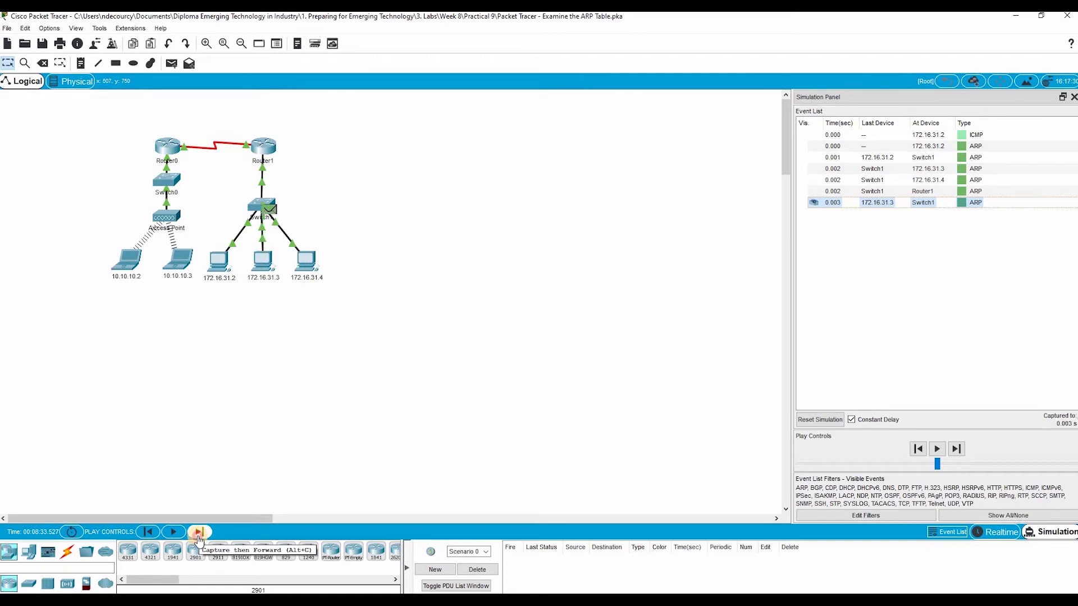
{"action": "left_click", "coordinate": [198, 538]}
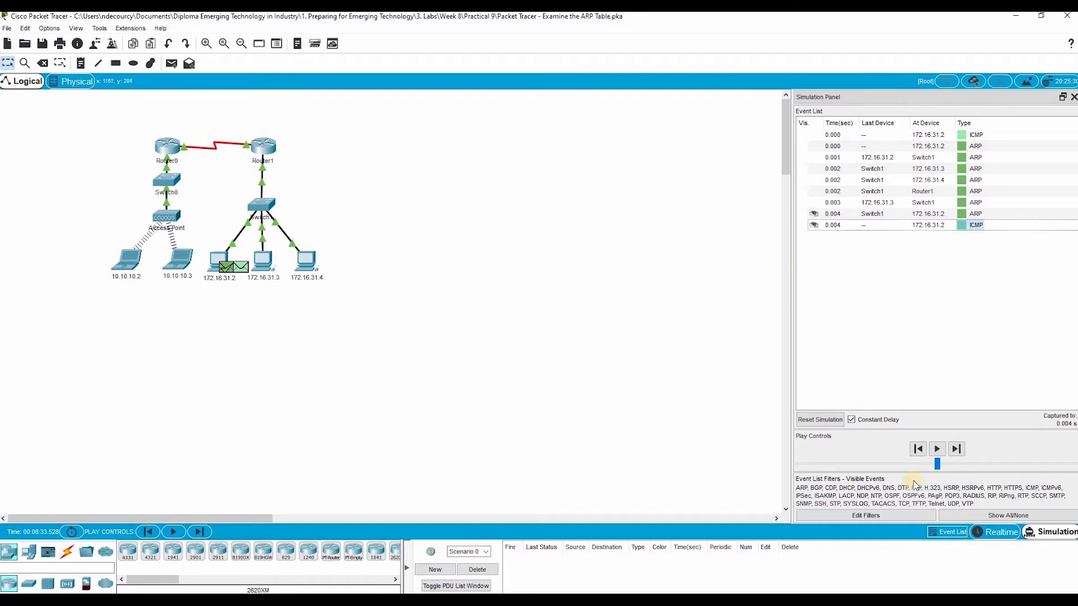
{"action": "left_click", "coordinate": [982, 537]}
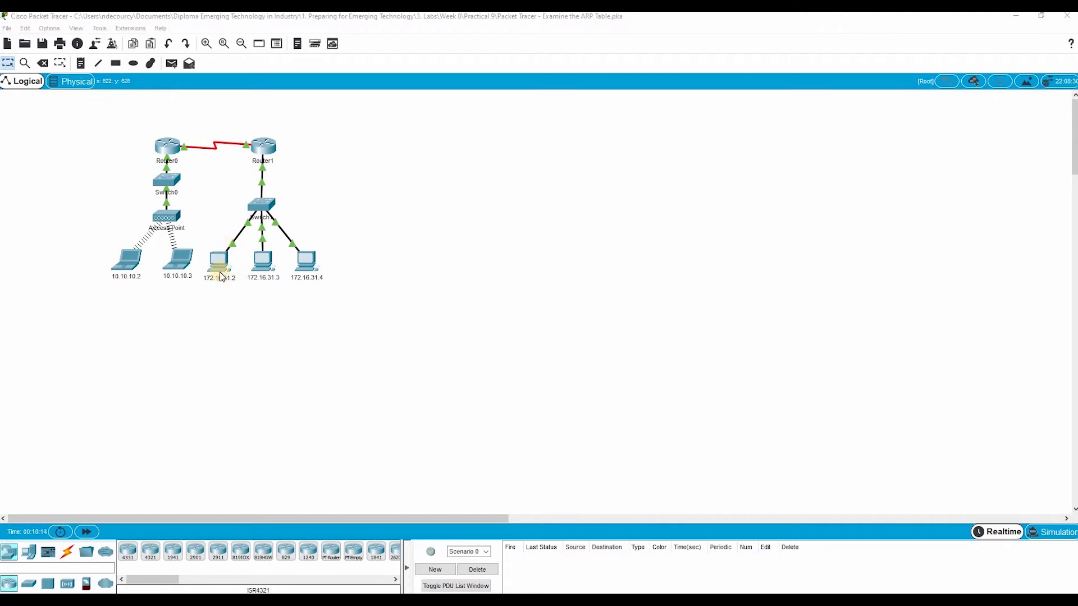
- List the ARP table of PC 172.16.31.2 with arp -a and highlight the entry's physical and internet addresses
{"action": "left_click", "coordinate": [219, 260]}
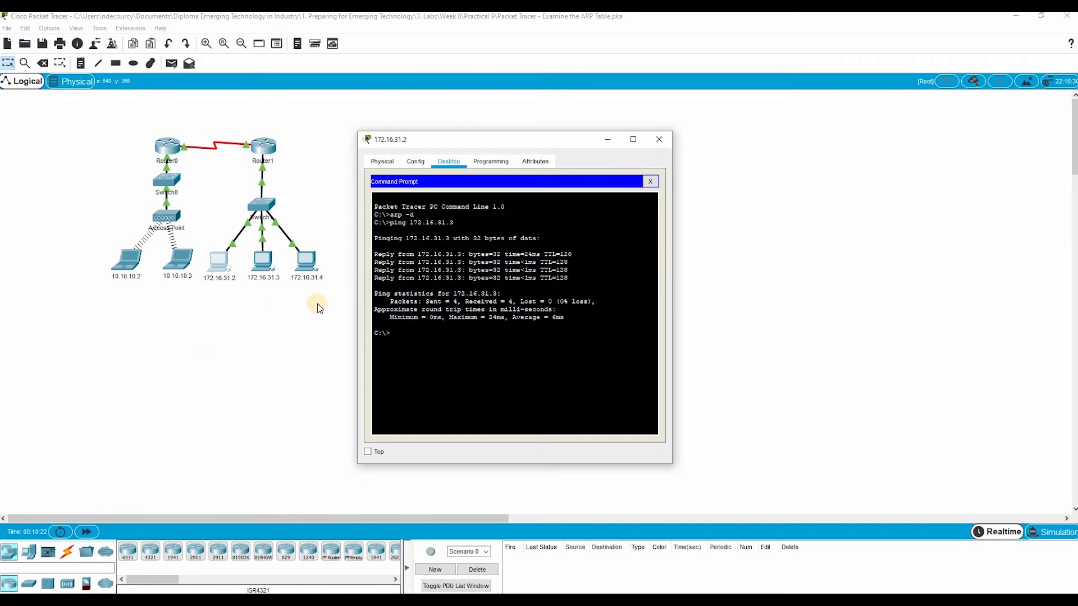
{"action": "left_click", "coordinate": [450, 331]}
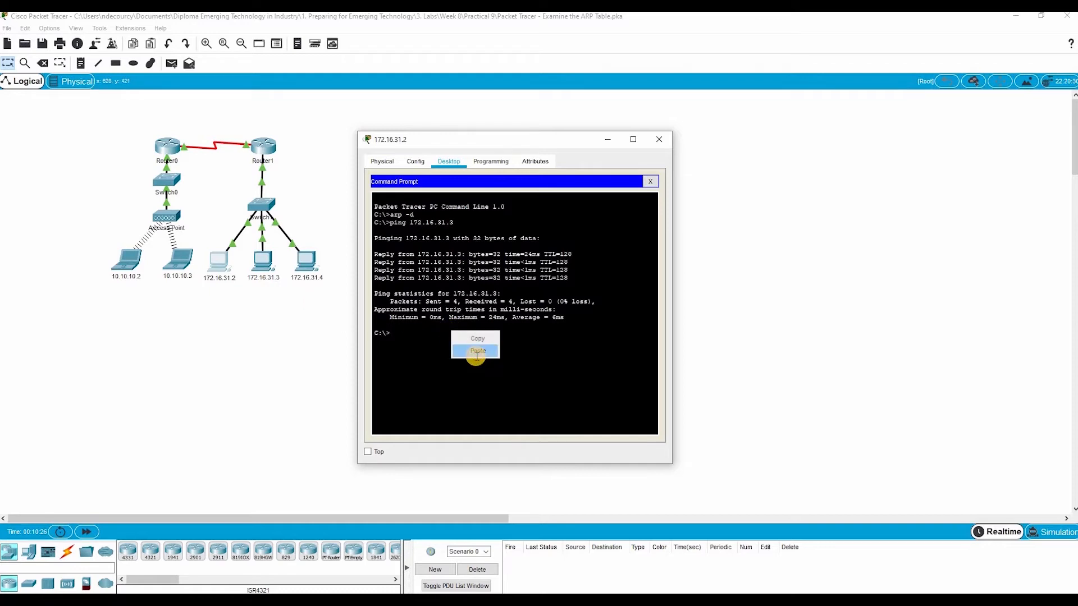
{"action": "type", "text": "arp a"}
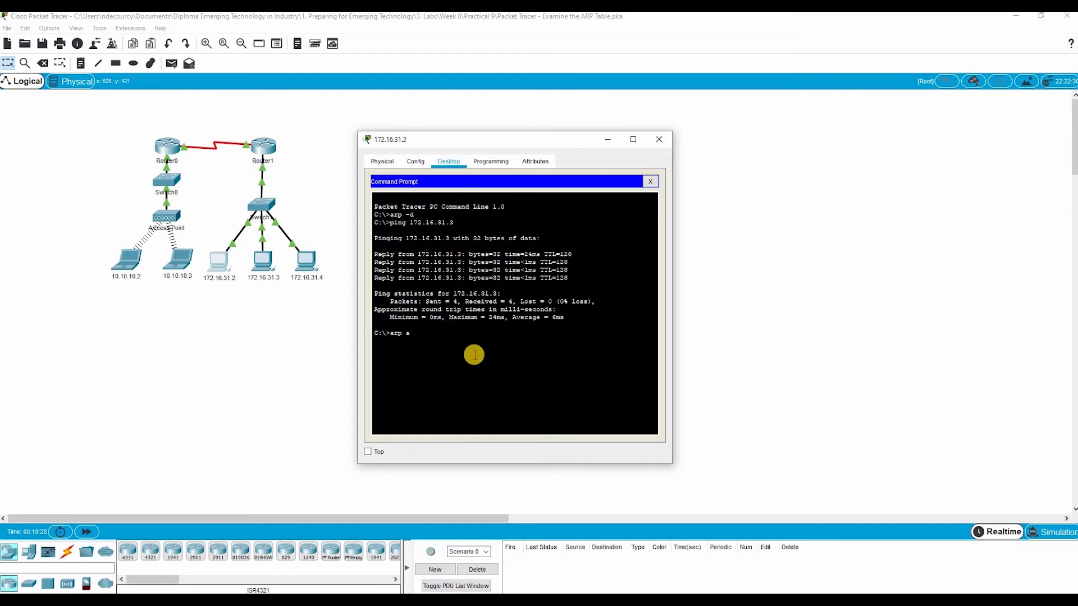
{"action": "key", "text": "BackSpace"}
{"action": "type", "text": "-"}
{"action": "key", "text": "Return"}
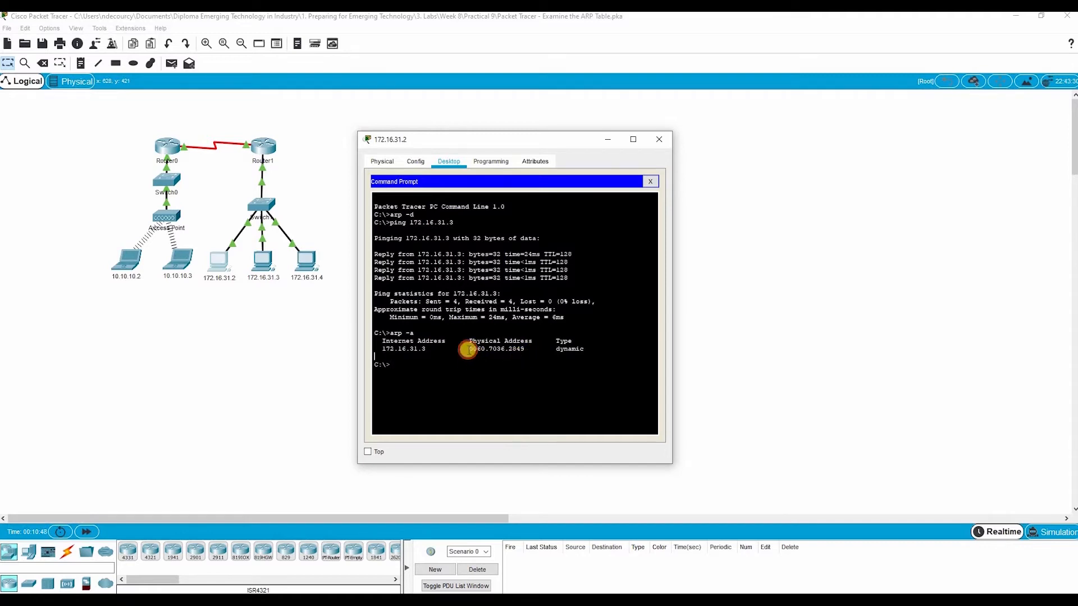
{"action": "left_click", "coordinate": [471, 355]}
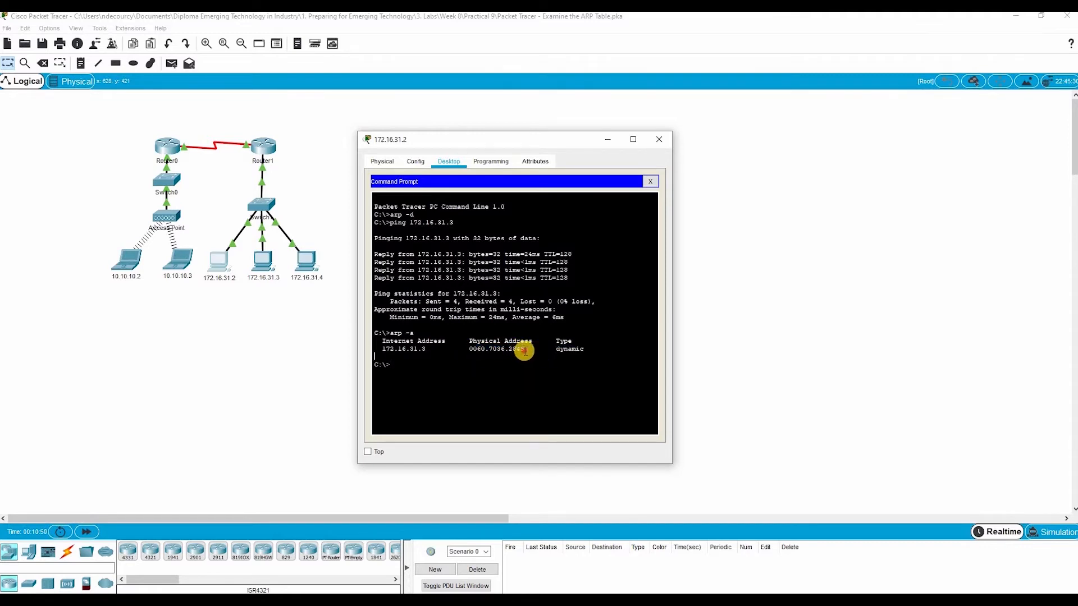
{"action": "double_click", "coordinate": [470, 349]}
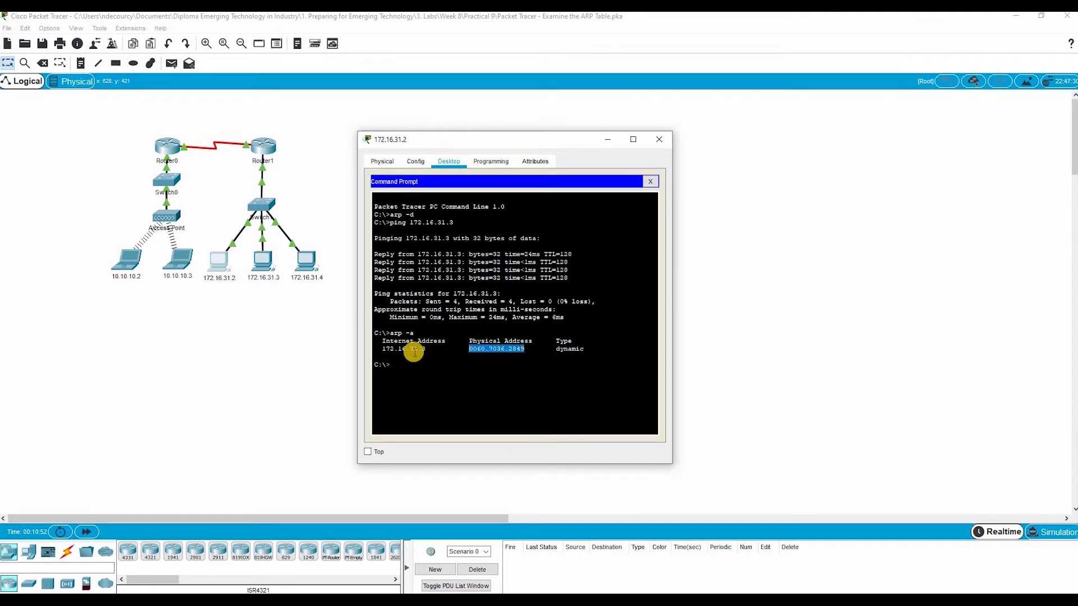
{"action": "double_click", "coordinate": [385, 348]}
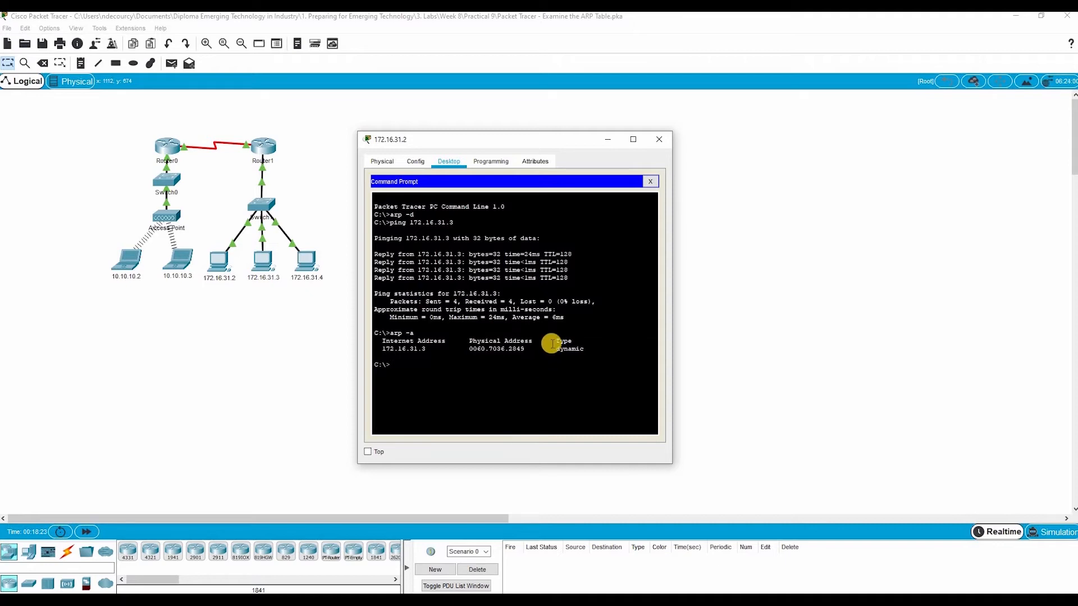
- Ping 172.16.31.4 from the Command Prompt of PC 172.16.31.2
{"action": "type", "text": "ping 17"}
{"action": "type", "text": "2.16.31.4"}
{"action": "key", "text": "Return"}
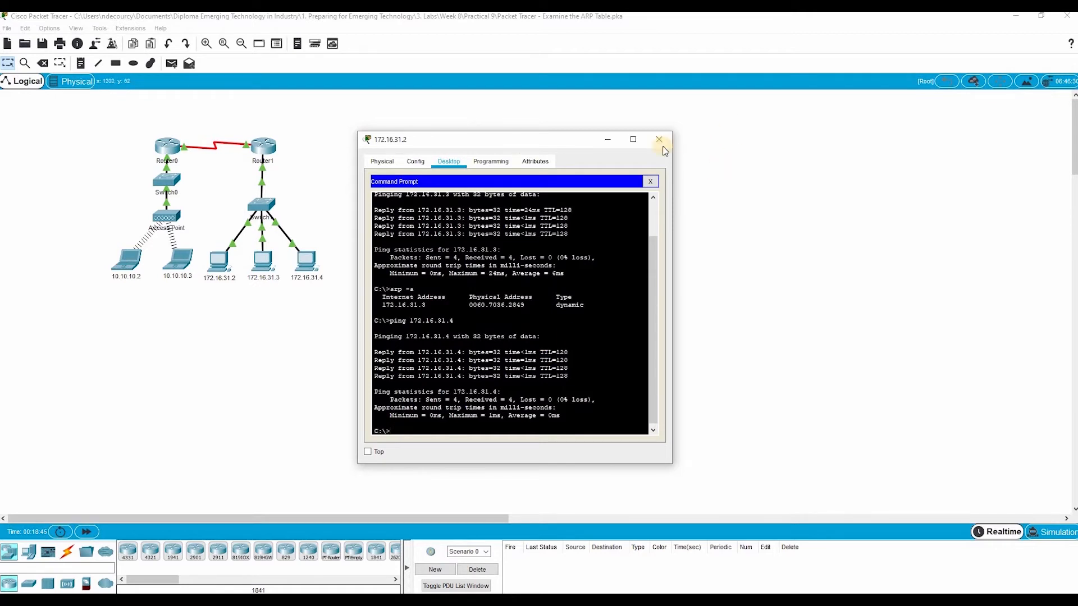
- Ping 10.10.10.3 from the Command Prompt of laptop 10.10.10.2, with the 172.16.31.2 window moved out of the way
{"action": "left_click_drag", "start_coordinate": [558, 137], "coordinate": [564, 136]}
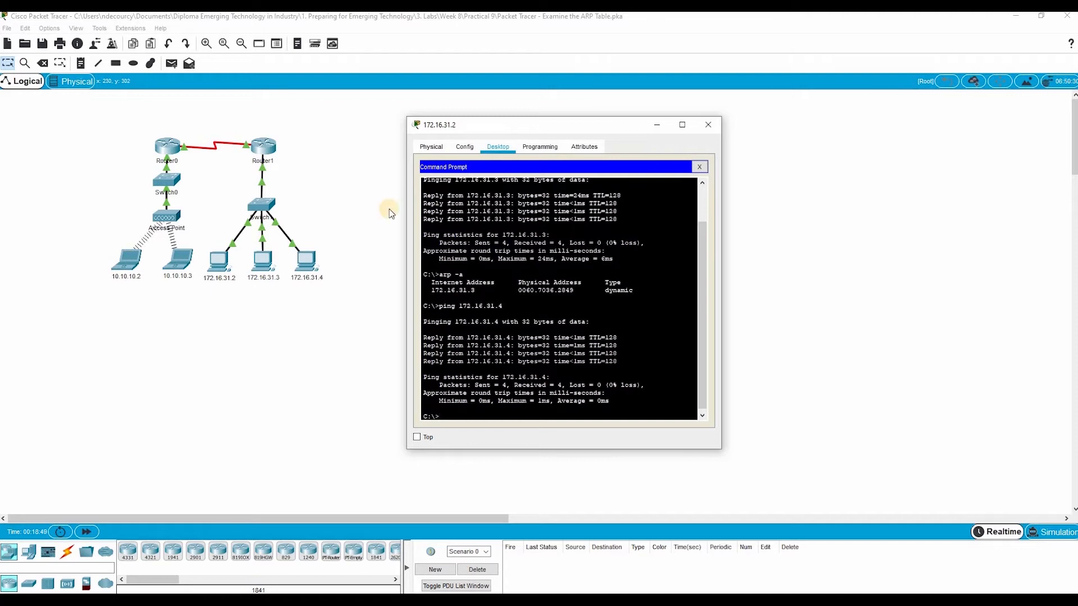
{"action": "left_click", "coordinate": [909, 136]}
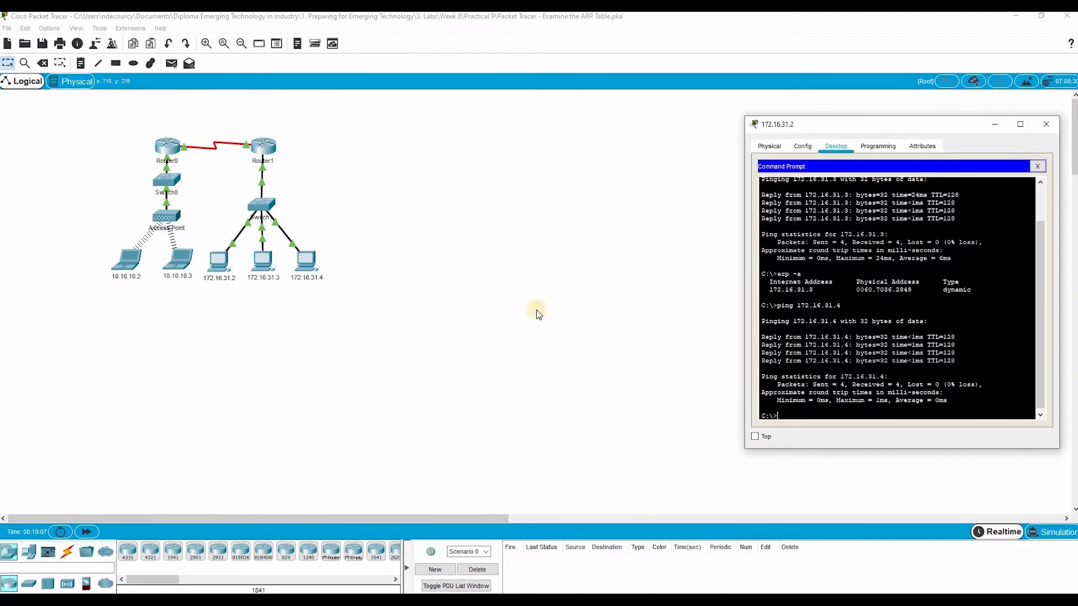
{"action": "left_click", "coordinate": [122, 261]}
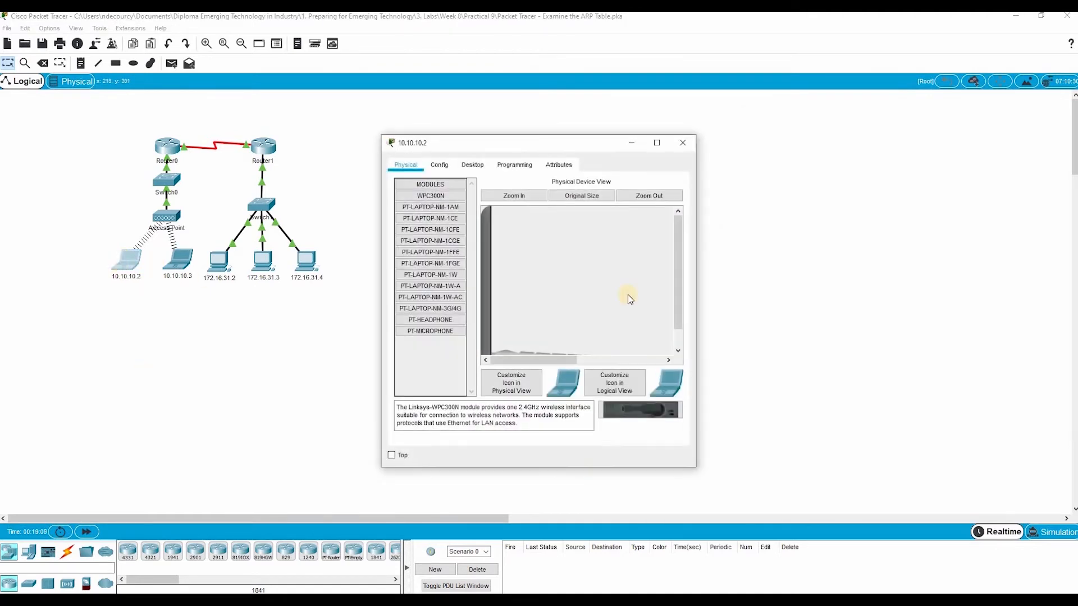
{"action": "left_click", "coordinate": [473, 164]}
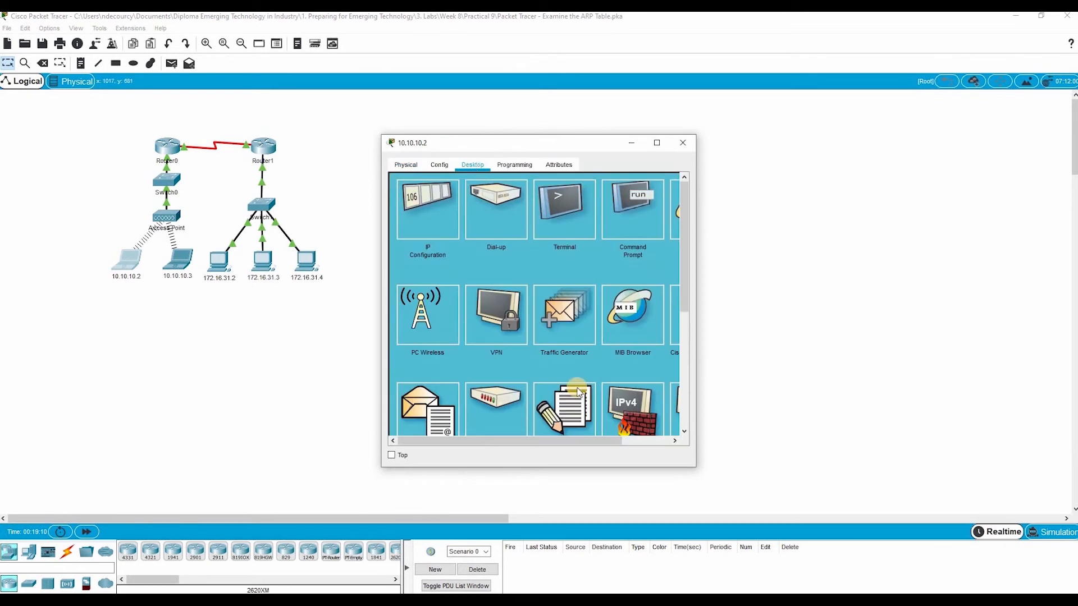
{"action": "left_click", "coordinate": [628, 206]}
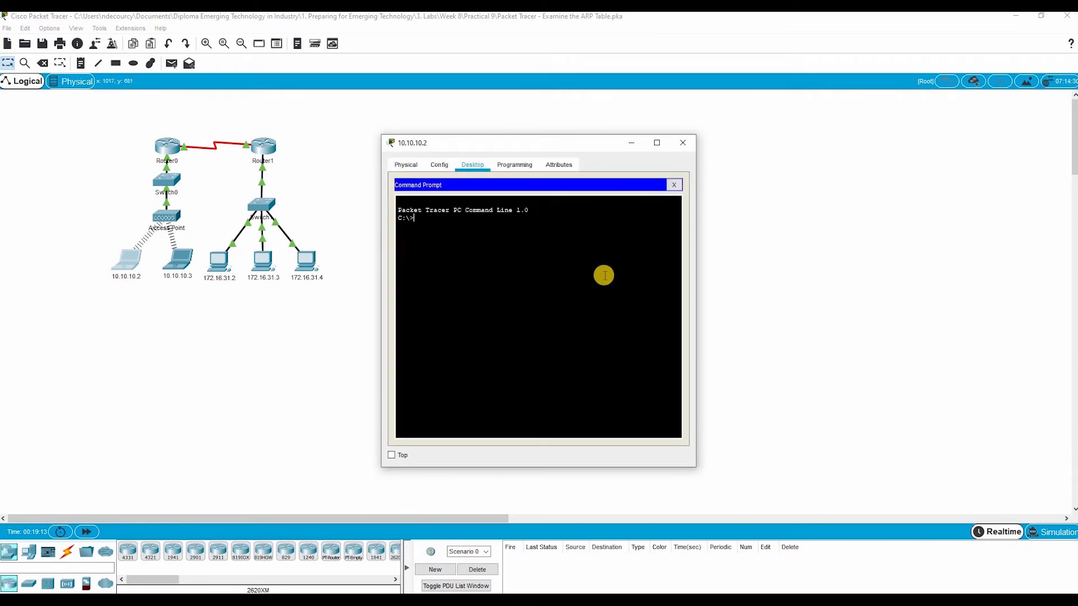
{"action": "right_click", "coordinate": [603, 275]}
{"action": "left_click", "coordinate": [585, 280]}
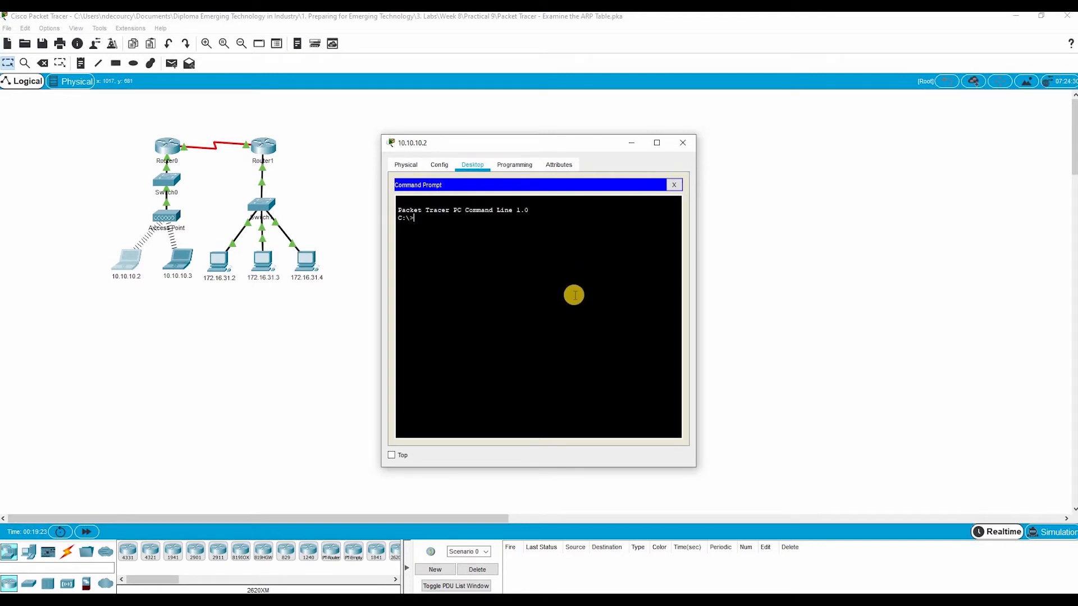
{"action": "type", "text": "ping 10.10.10.3"}
{"action": "key", "text": "Return"}
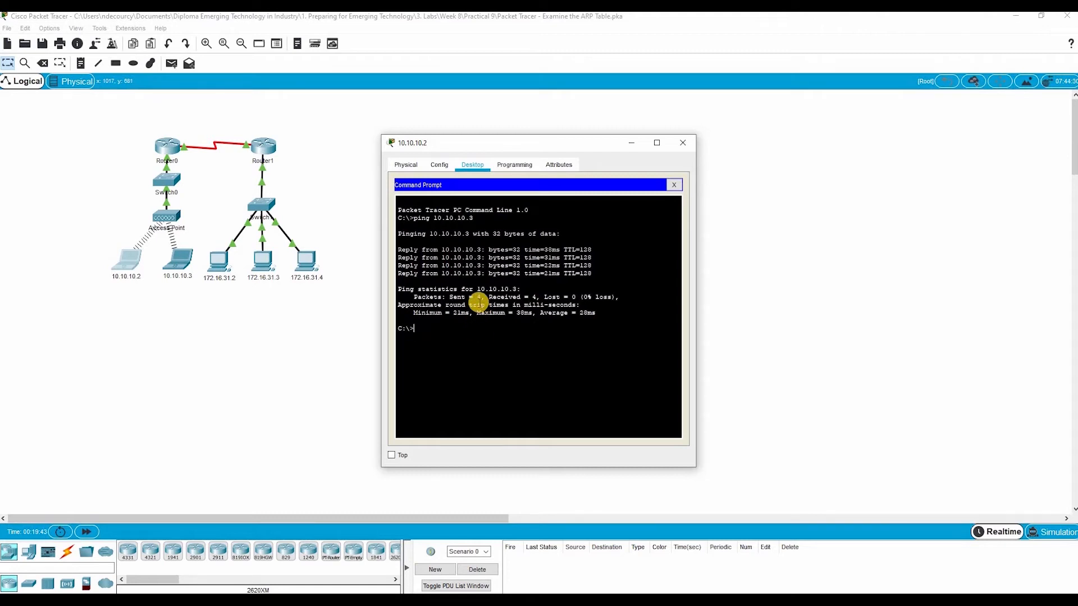
- Highlight the sent and received packet counts in the ping statistics for 10.10.10.3
{"action": "left_click_drag", "start_coordinate": [450, 297], "coordinate": [540, 297]}
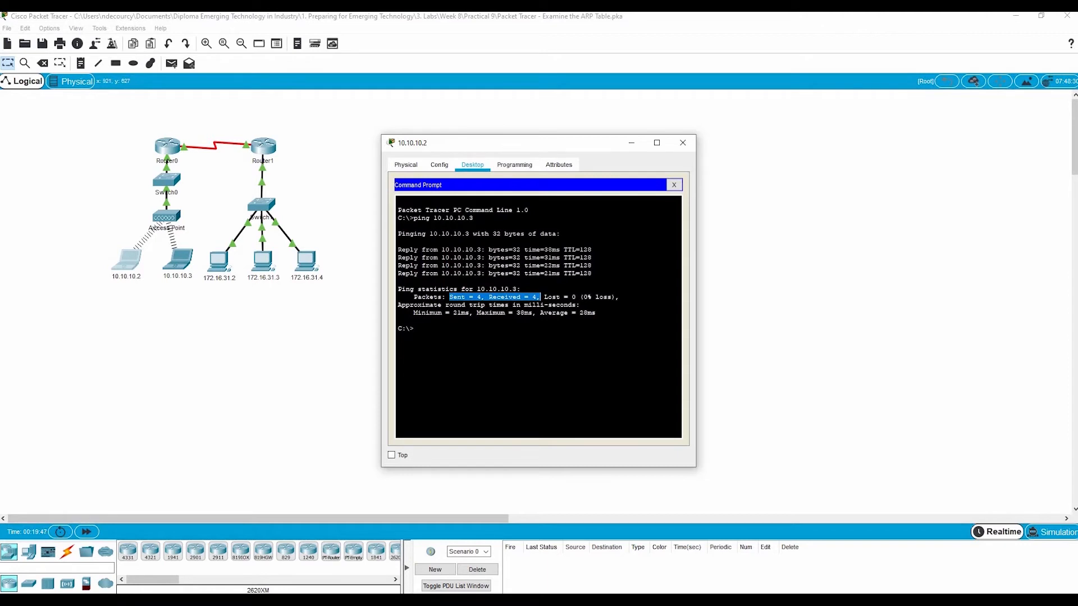
{"action": "left_click", "coordinate": [457, 391]}
{"action": "left_click", "coordinate": [896, 554]}
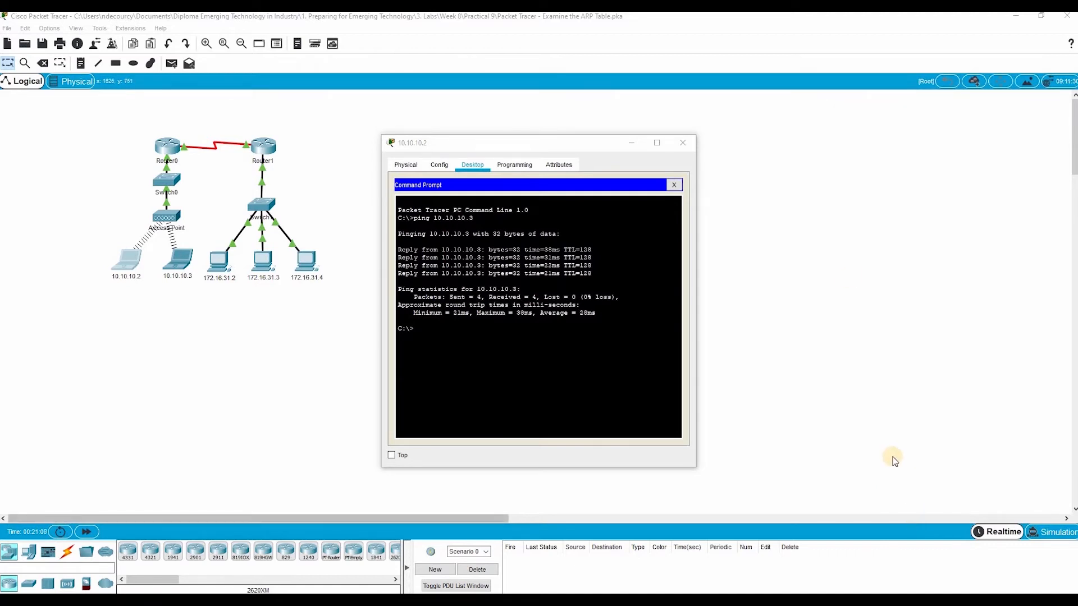
- Display the MAC address table of Switch1 with show mac-address-table
{"action": "left_click", "coordinate": [261, 210]}
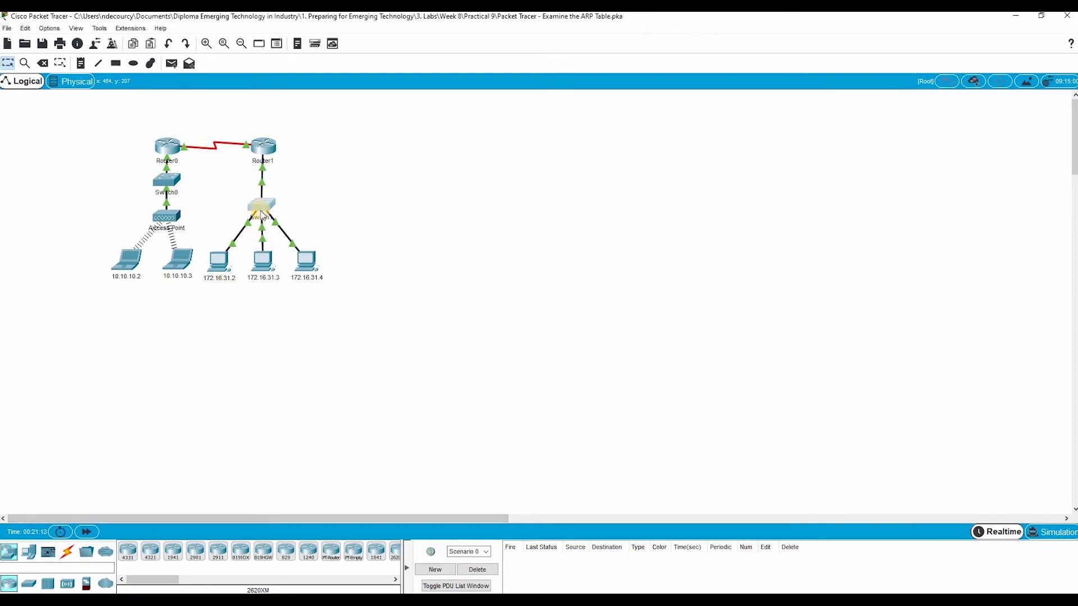
{"action": "left_click", "coordinate": [467, 168]}
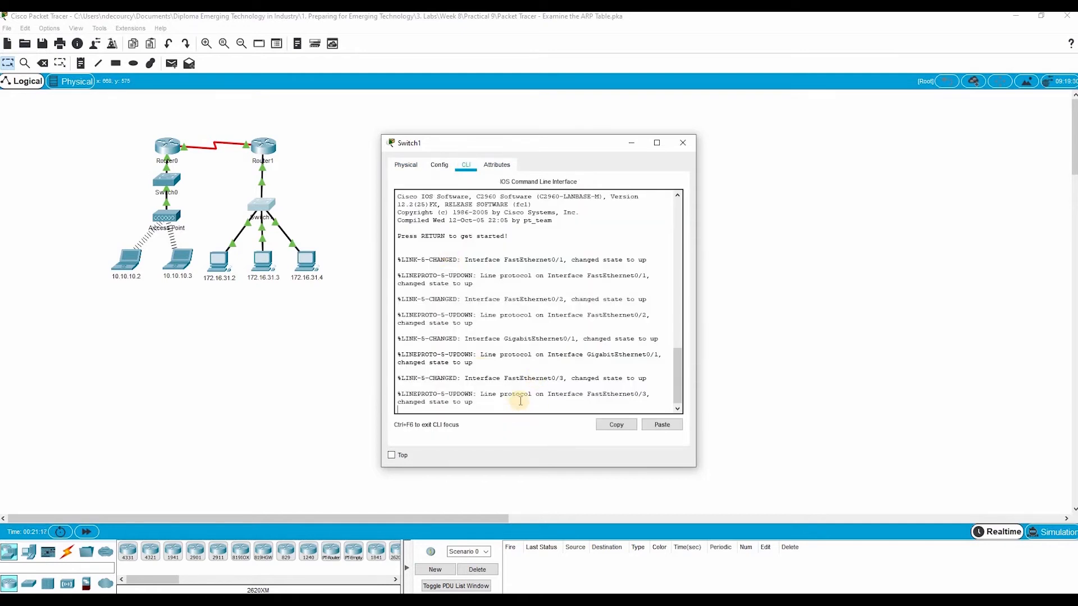
{"action": "key", "text": "Return"}
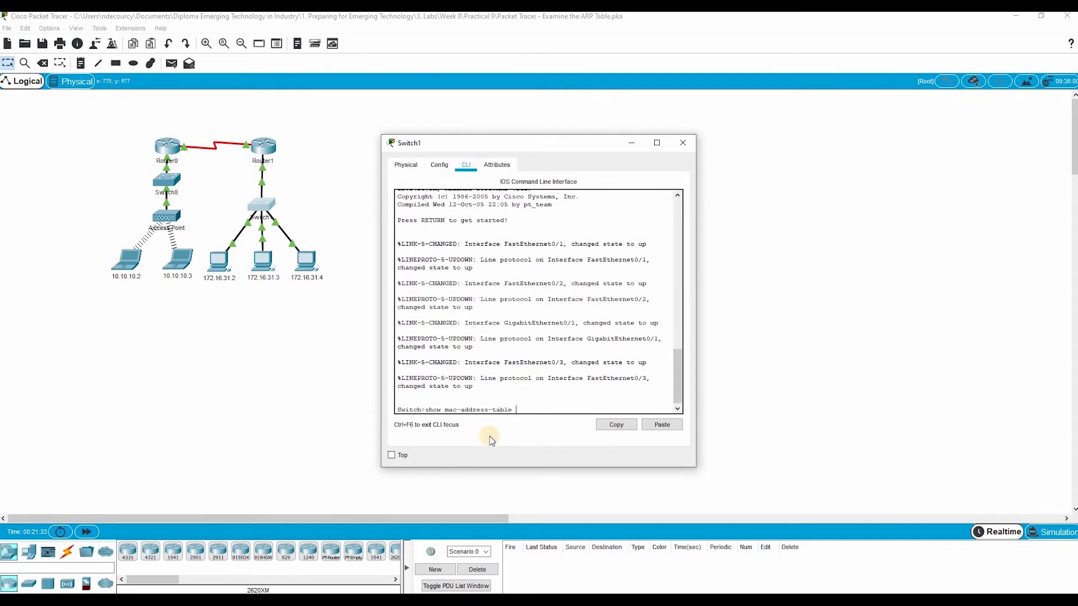
{"action": "key", "text": "Return"}
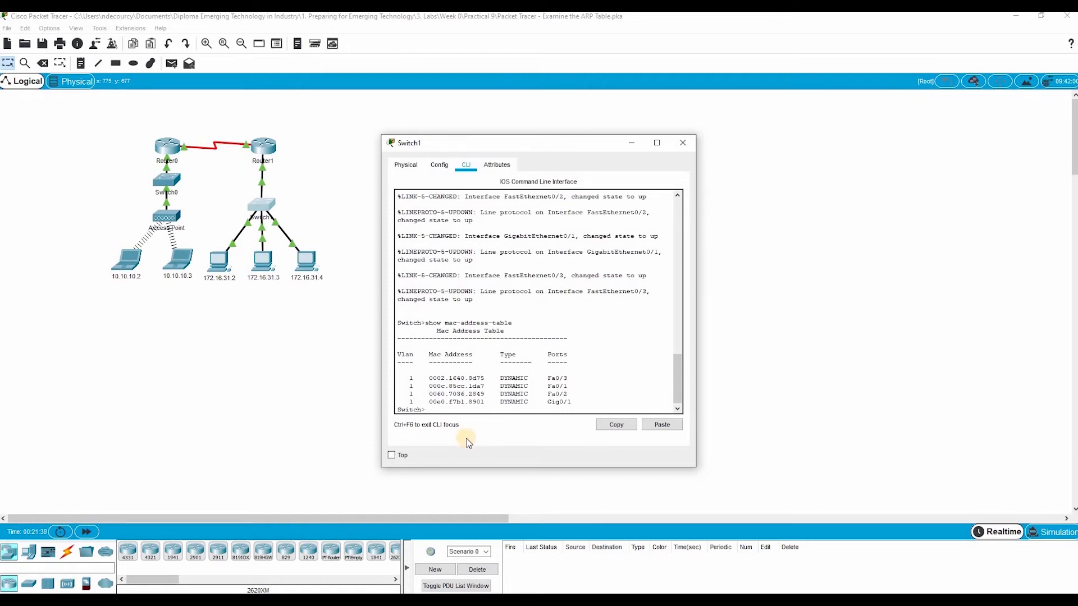
- Compare Switch1's MAC address table with the host rows of the Addressing Table in the lab PDF
{"action": "left_click_drag", "start_coordinate": [517, 135], "coordinate": [190, 101]}
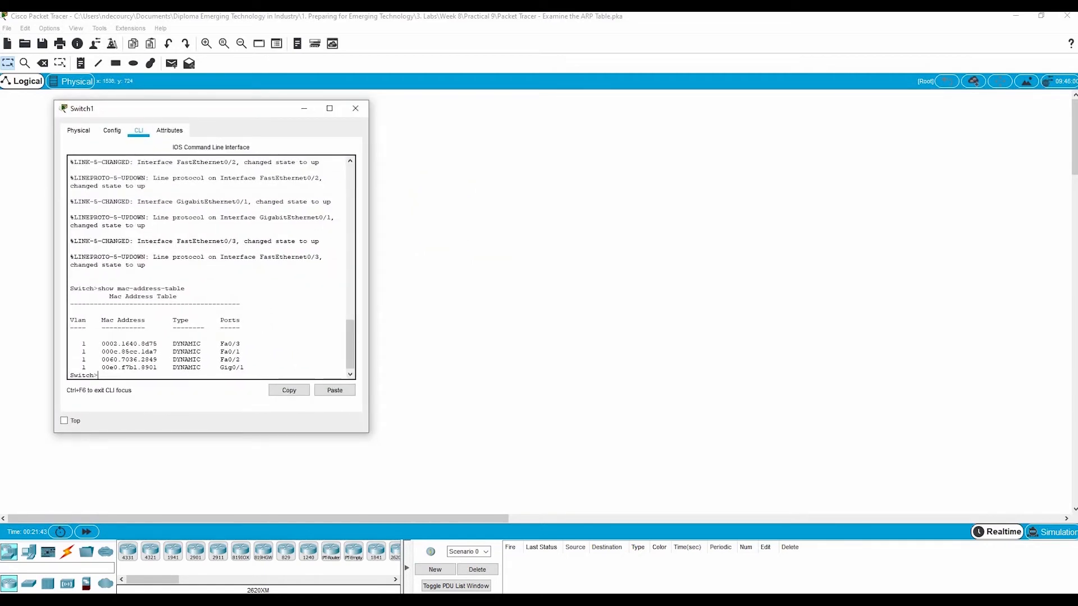
{"action": "left_click_drag", "start_coordinate": [1075, 264], "coordinate": [792, 35]}
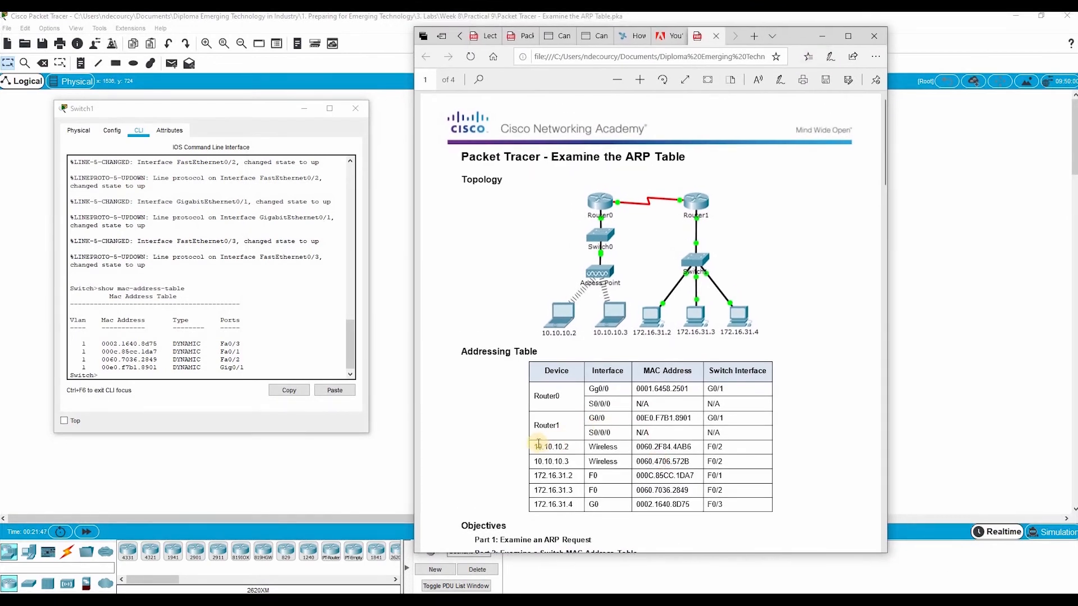
{"action": "left_click_drag", "start_coordinate": [533, 445], "coordinate": [726, 517]}
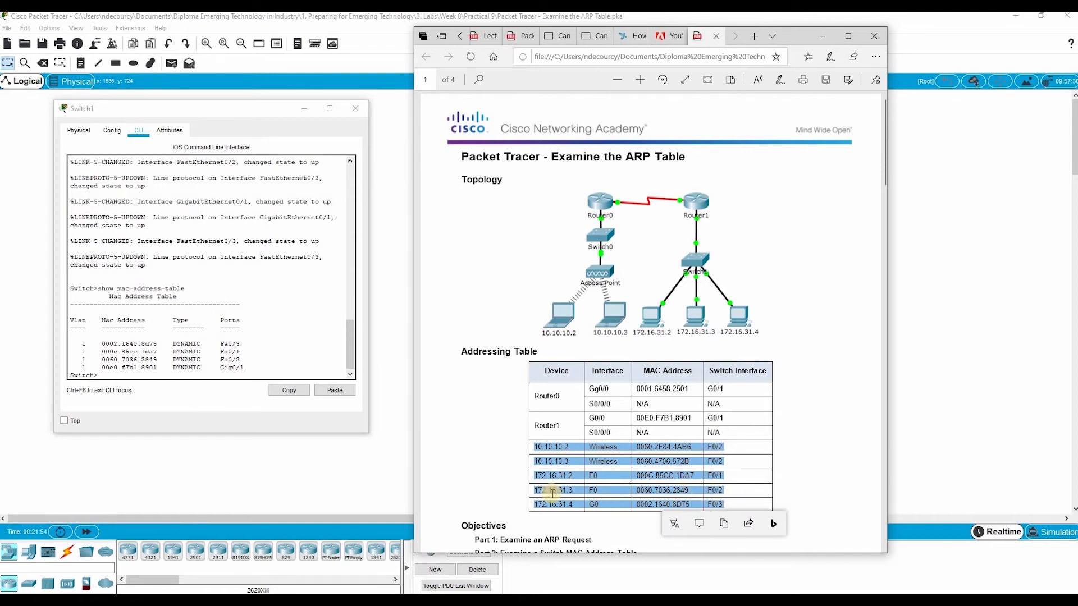
{"action": "left_click", "coordinate": [683, 496]}
{"action": "left_click_drag", "start_coordinate": [797, 36], "coordinate": [1077, 236]}
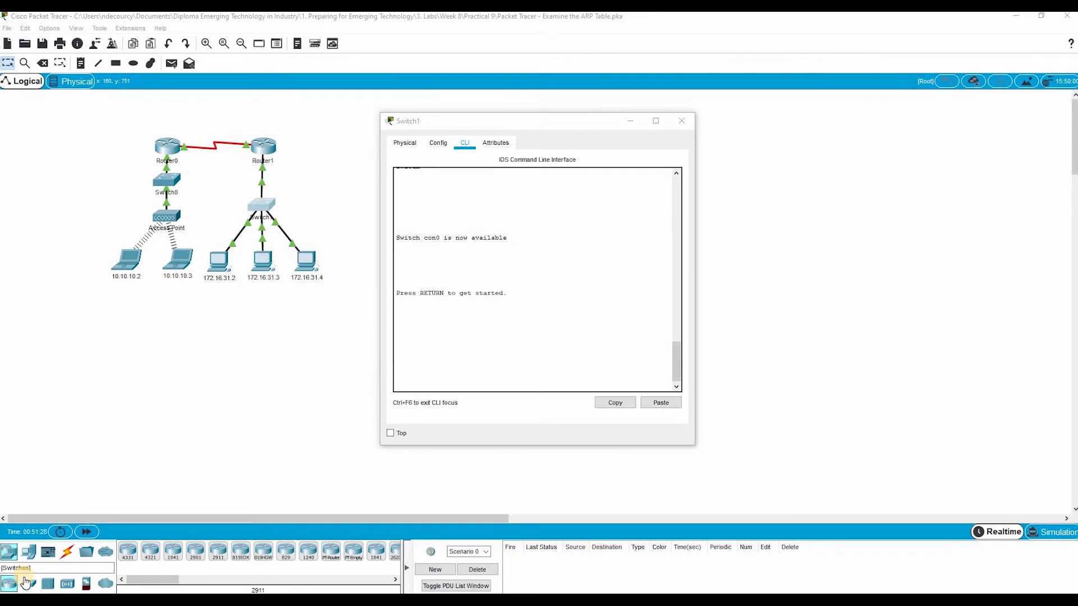
- Display the MAC address table of Switch0 with show mac-address-table
{"action": "left_click", "coordinate": [170, 183]}
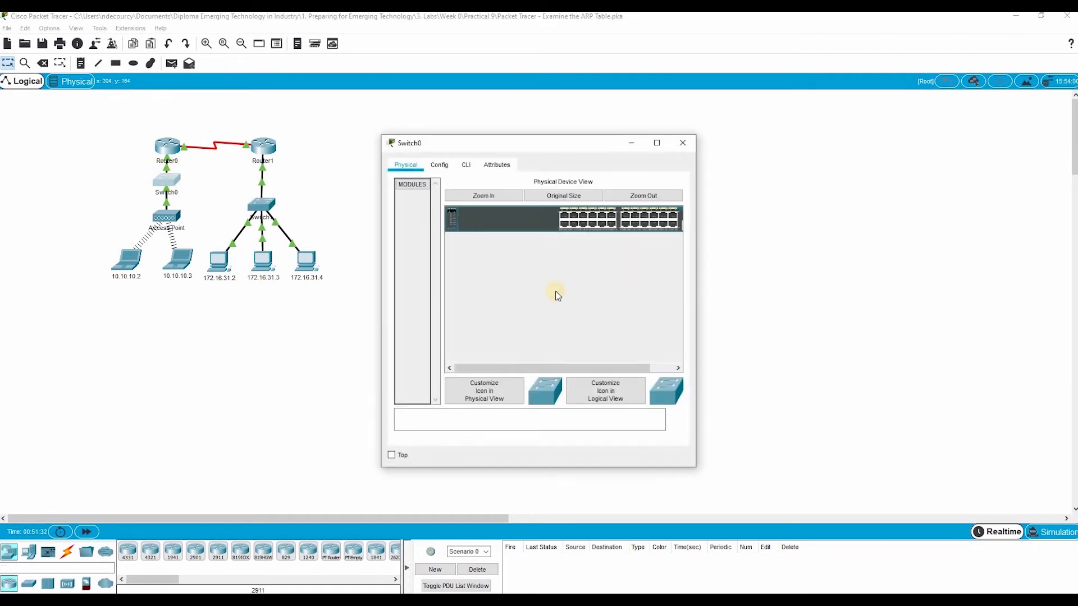
{"action": "left_click", "coordinate": [472, 170]}
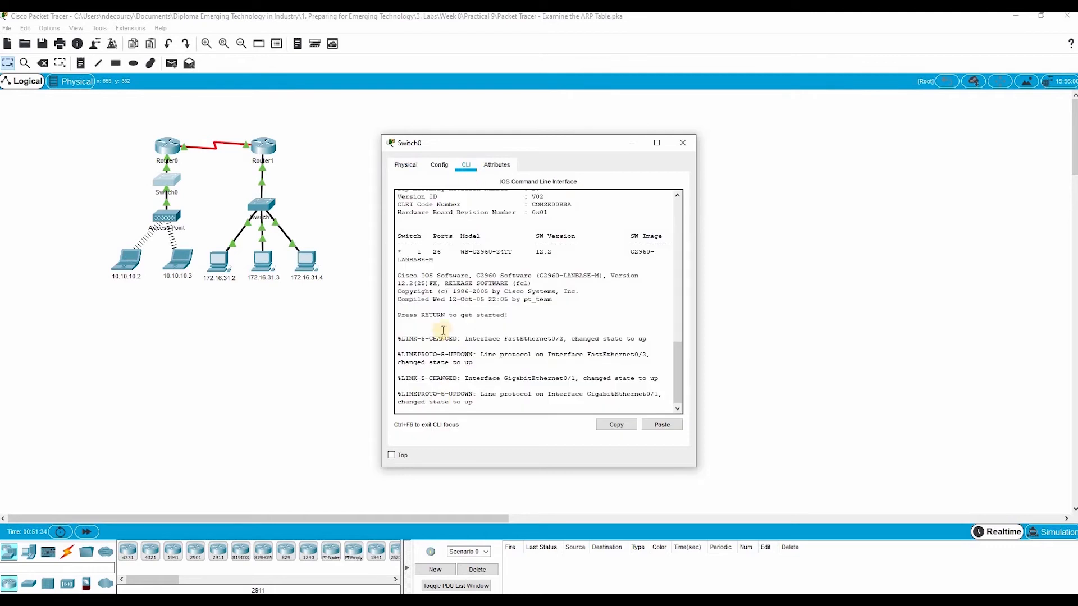
{"action": "key", "text": "Return"}
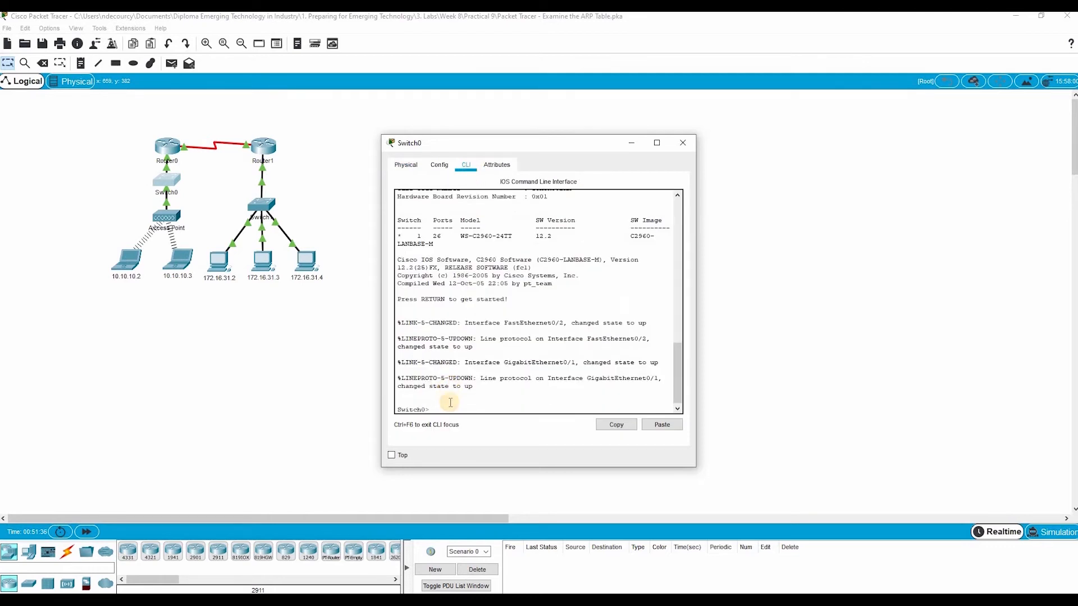
{"action": "type", "text": "show mac-address-table"}
{"action": "key", "text": "Return"}
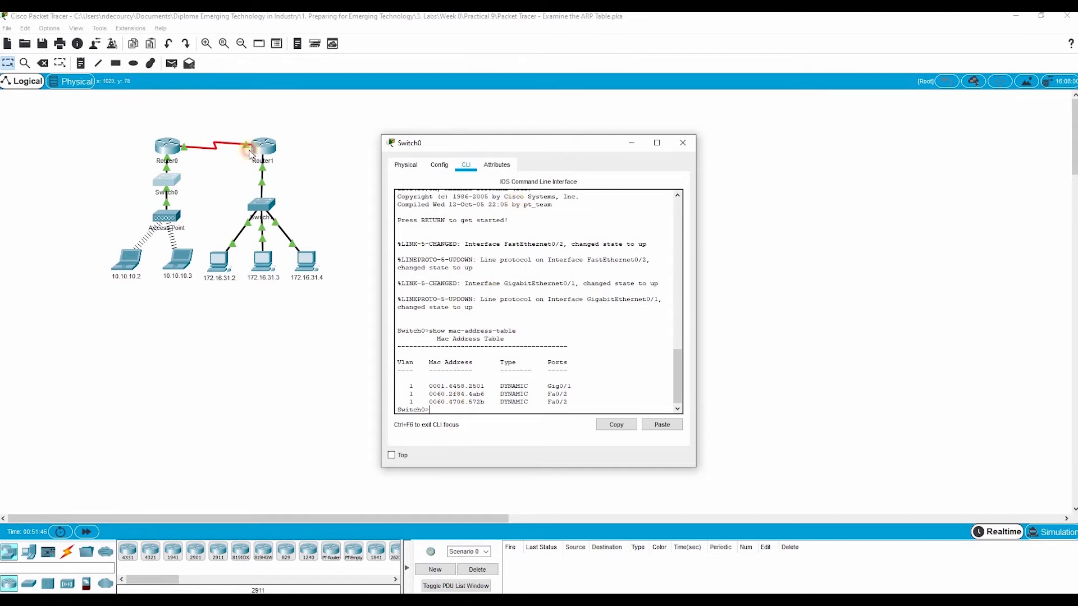
- Check Switch0's MAC entries against the 10.10.10.2, 10.10.10.3 and Router0 Gg0/0 rows of the lab PDF's Addressing Table
{"action": "left_click_drag", "start_coordinate": [593, 139], "coordinate": [275, 104]}
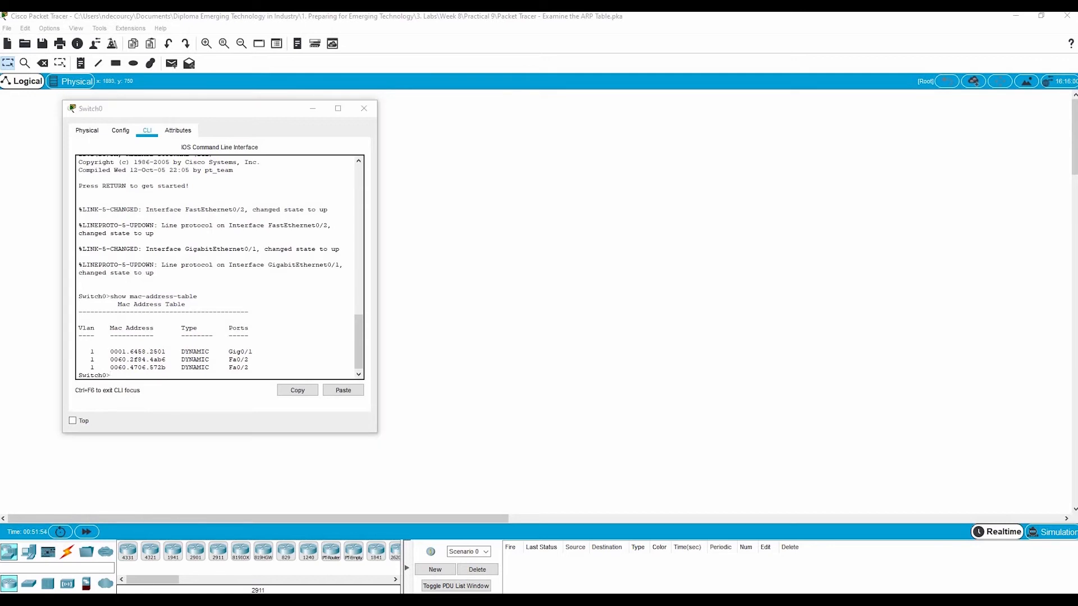
{"action": "left_click_drag", "start_coordinate": [1077, 168], "coordinate": [822, 20]}
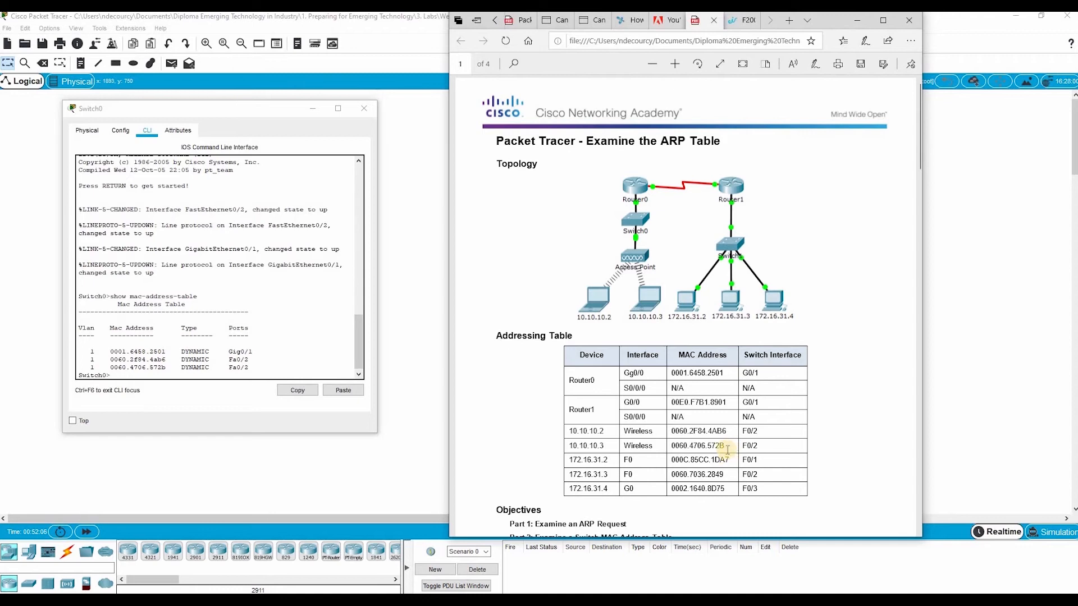
{"action": "left_click_drag", "start_coordinate": [668, 436], "coordinate": [752, 445]}
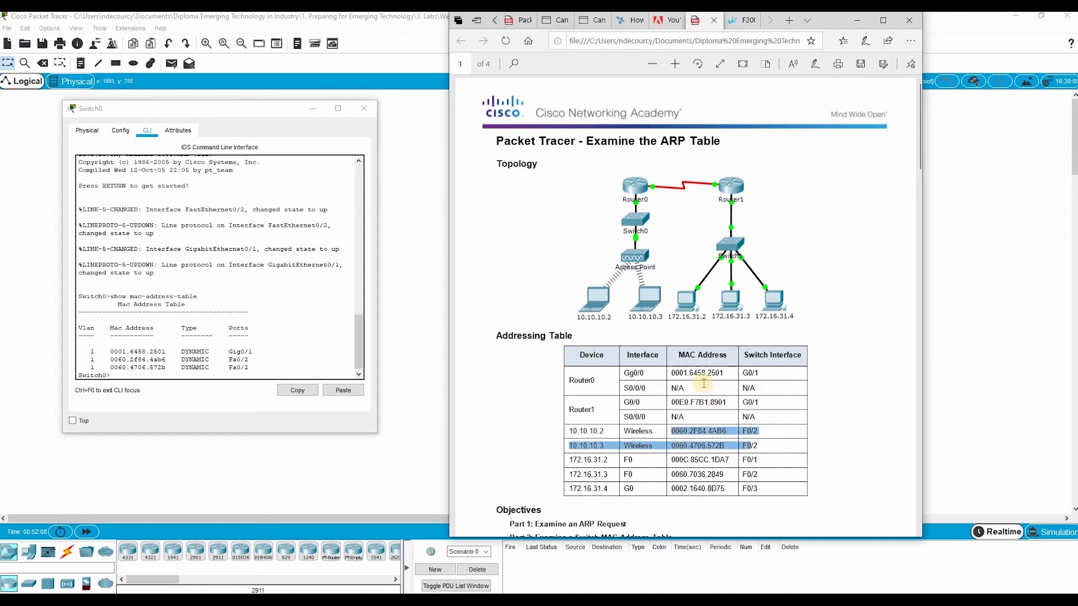
{"action": "left_click_drag", "start_coordinate": [675, 373], "coordinate": [724, 373]}
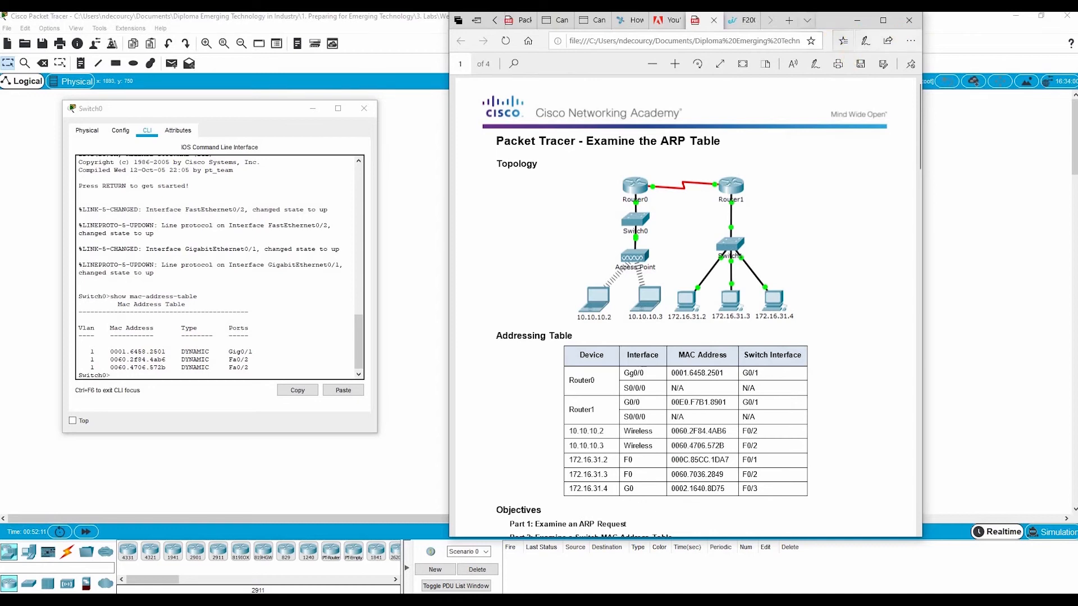
{"action": "left_click", "coordinate": [857, 20]}
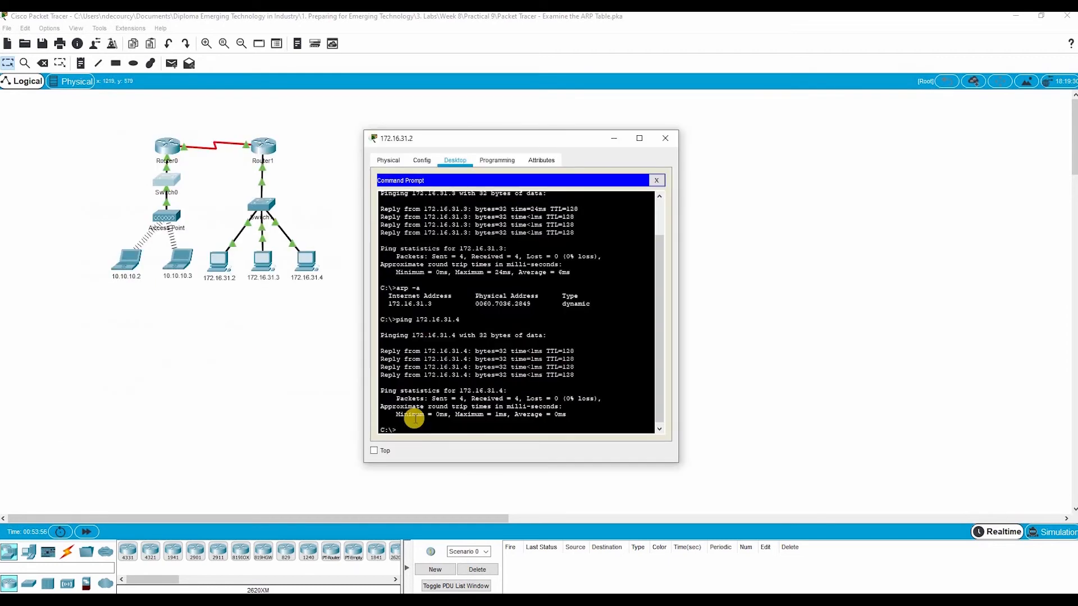
- Ping 10.10.10.1 from PC 172.16.31.2 and list its ARP table with arp -a
{"action": "type", "text": "ping 10.10.10.1"}
{"action": "key", "text": "Return"}
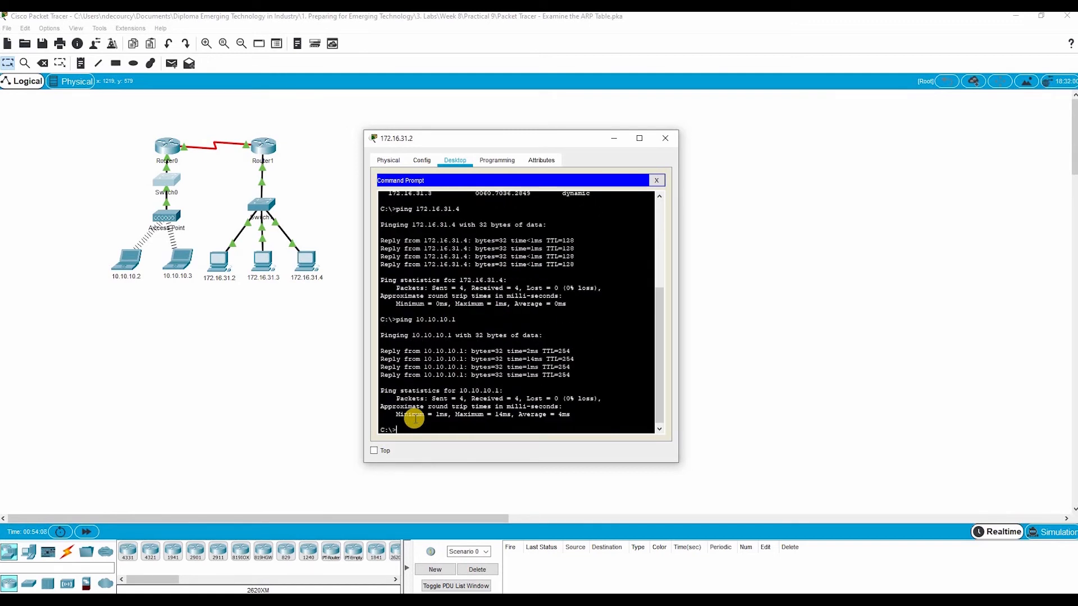
{"action": "type", "text": "arp -a"}
{"action": "key", "text": "Return"}
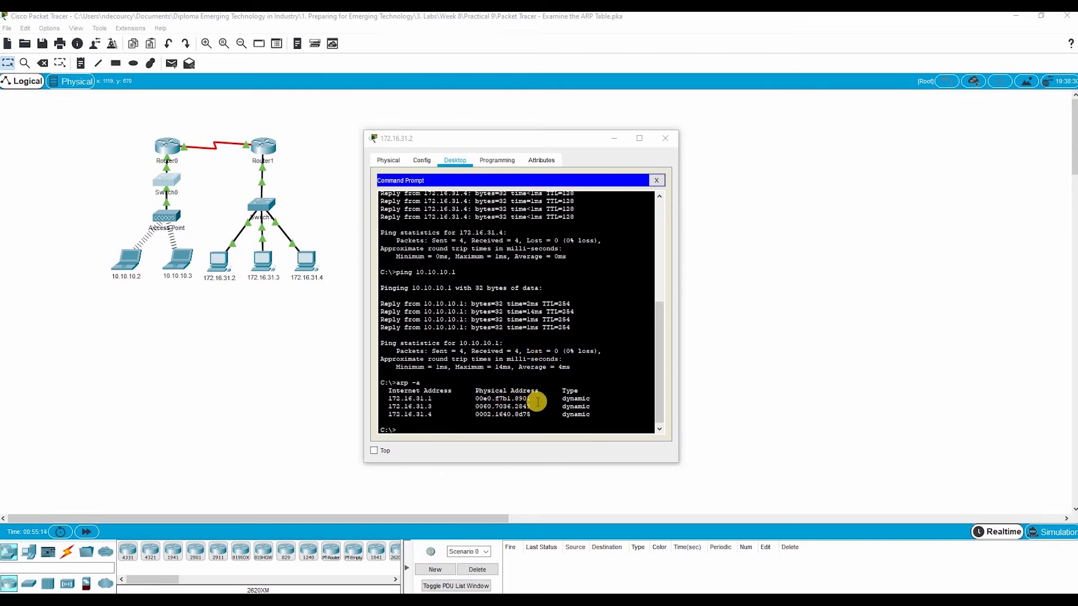
- Highlight the physical address and the internet address of the 172.16.31.1 entry in the ARP table
{"action": "left_click_drag", "start_coordinate": [527, 401], "coordinate": [468, 397]}
{"action": "right_click", "coordinate": [475, 400]}
{"action": "left_click", "coordinate": [524, 395]}
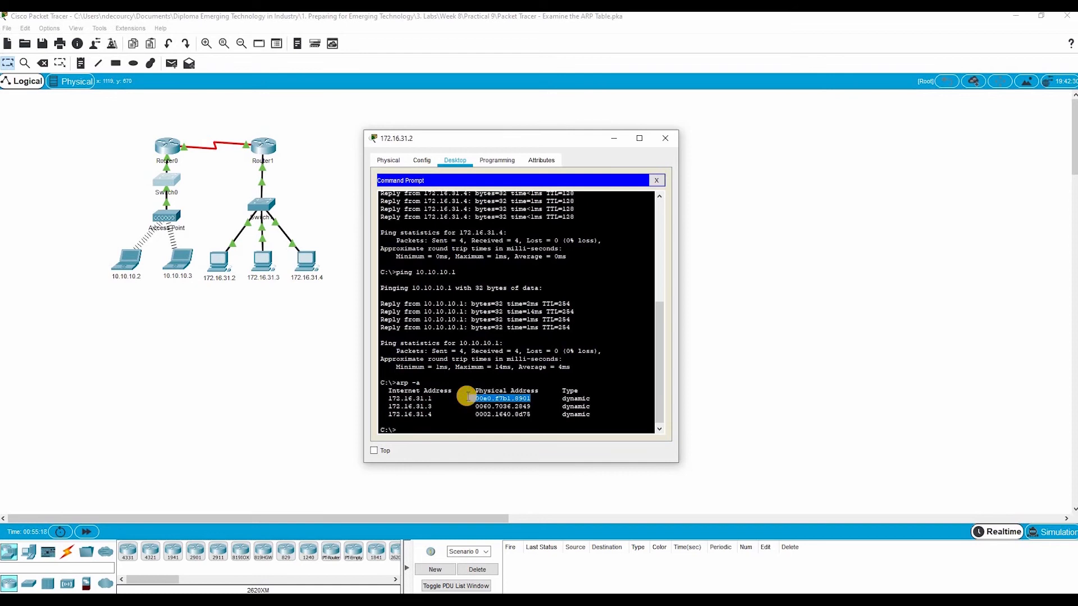
{"action": "double_click", "coordinate": [406, 397]}
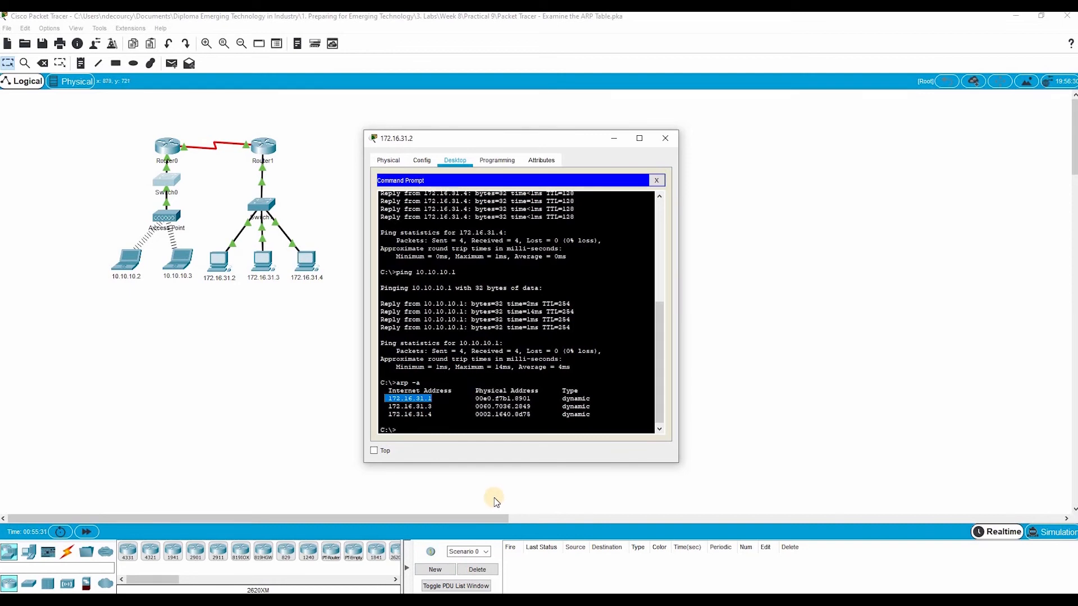
- Clear the ARP table of PC 172.16.31.2 with arp -d
{"action": "left_click", "coordinate": [488, 436]}
{"action": "type", "text": "arp -d"}
{"action": "key", "text": "Return"}
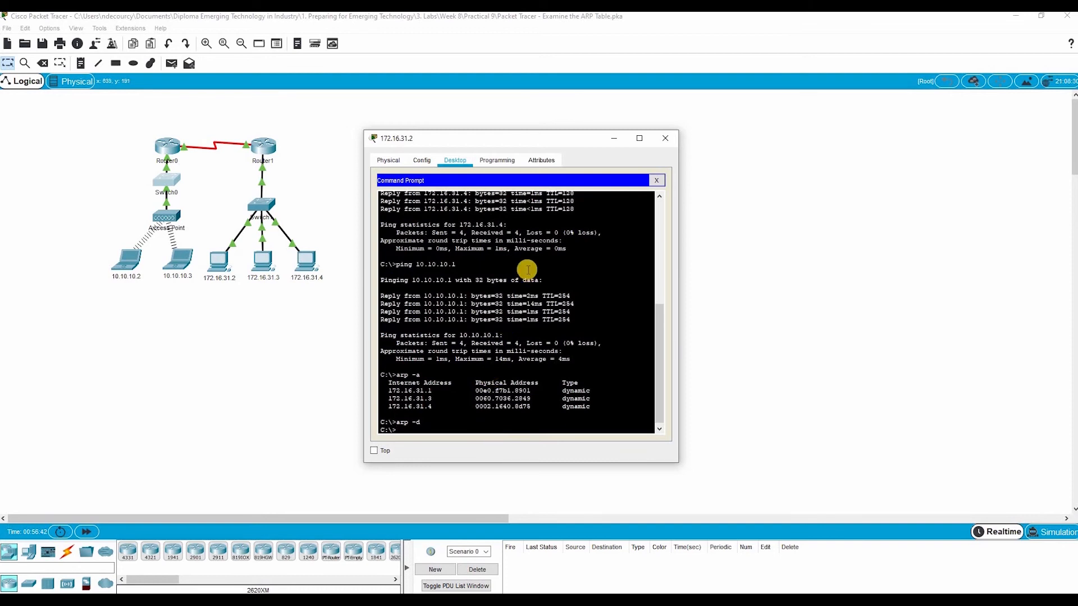
- Switch to Simulation mode, ping 10.10.10.1 from PC 172.16.31.2 and advance the ARP packet one event to Switch1
{"action": "left_click", "coordinate": [1049, 532]}
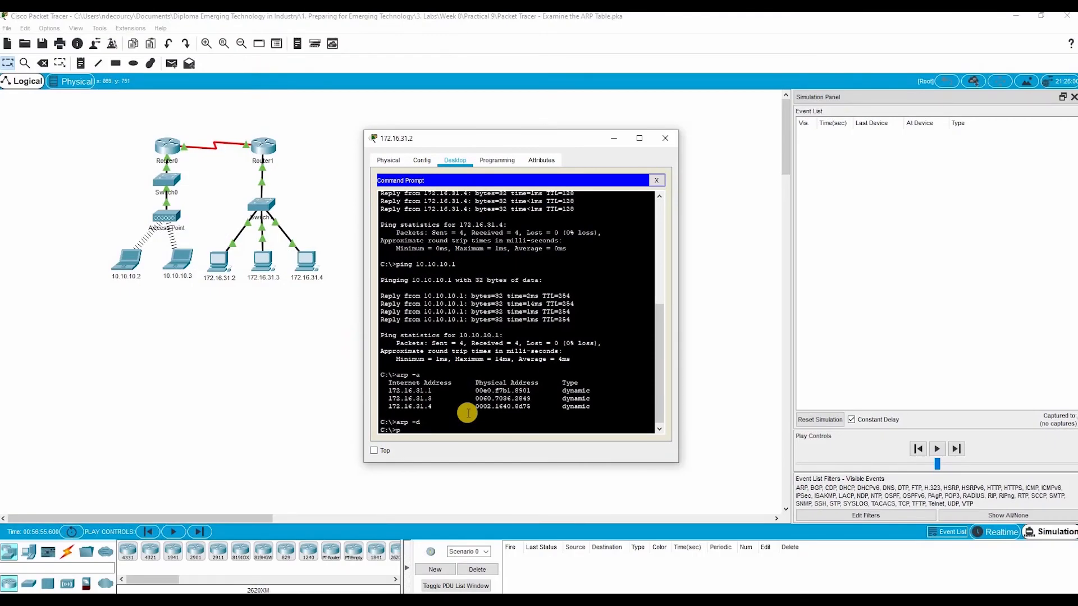
{"action": "type", "text": "ping 10.10.10.1"}
{"action": "key", "text": "Return"}
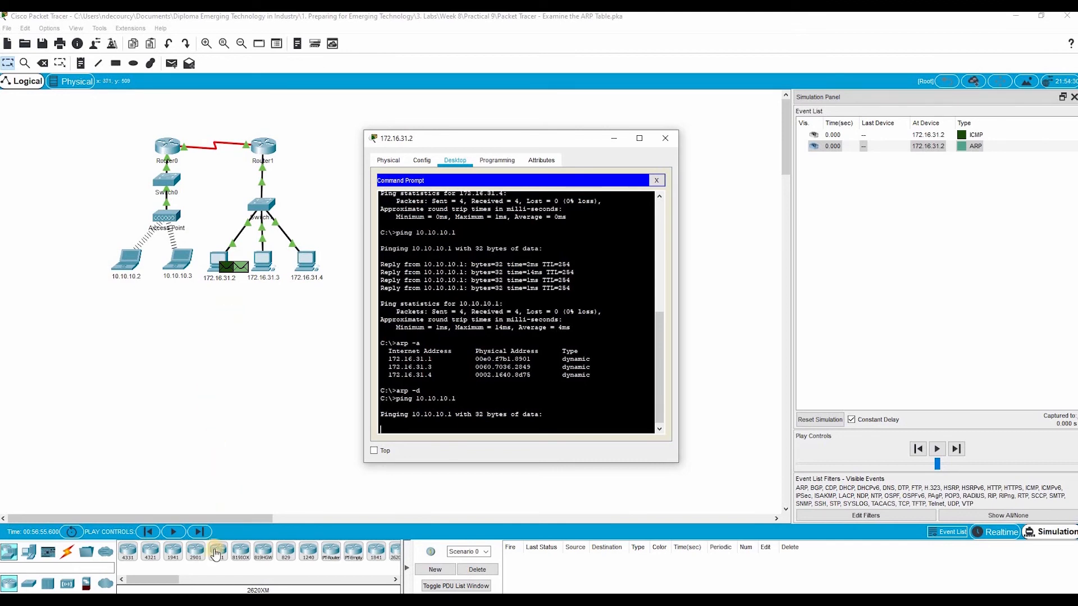
{"action": "left_click", "coordinate": [207, 532]}
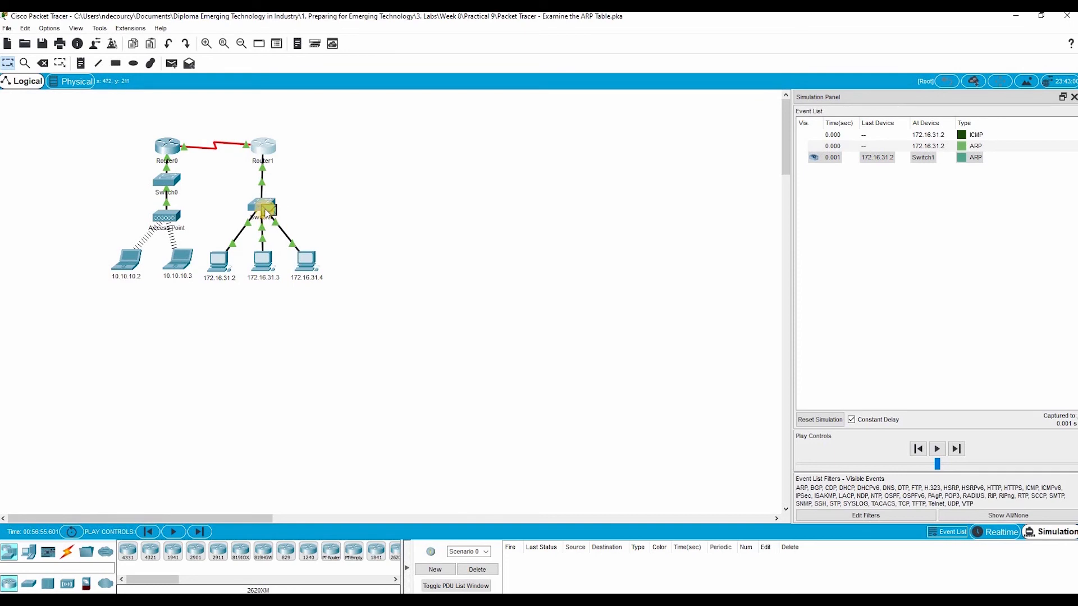
{"action": "mouse_move", "coordinate": [266, 212]}
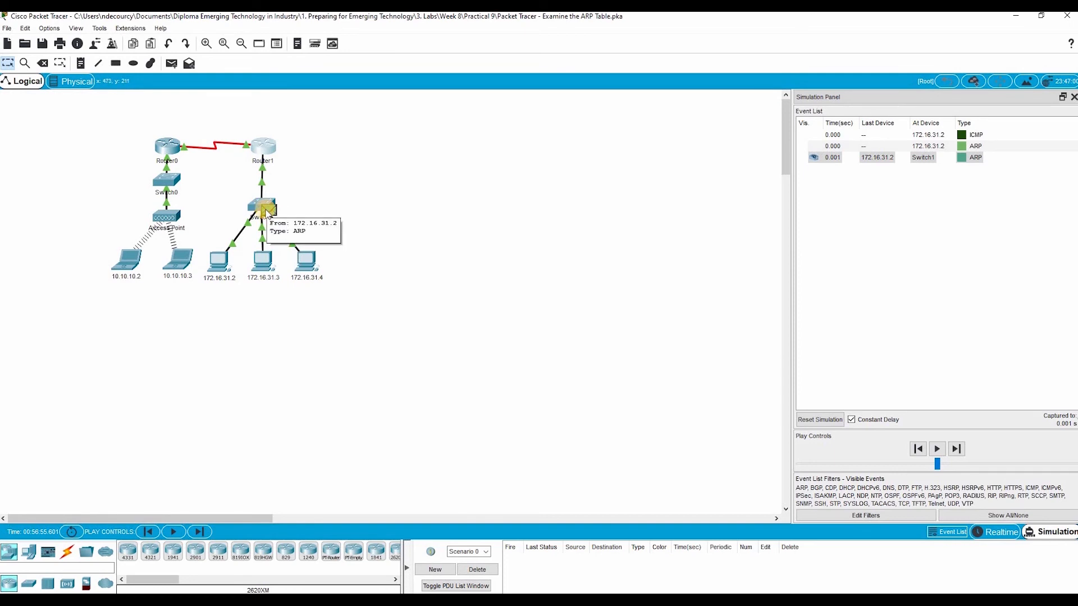
- Inspect the inbound and outbound layer details of the ARP packet at Switch1, and close its PDU information
{"action": "left_click", "coordinate": [266, 213]}
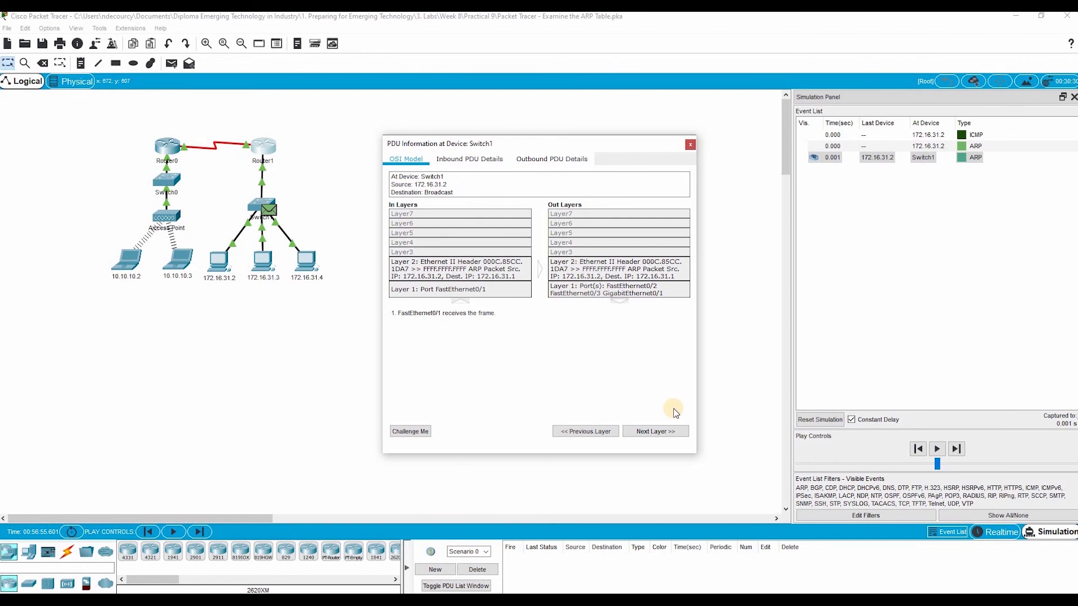
{"action": "right_click", "coordinate": [629, 349]}
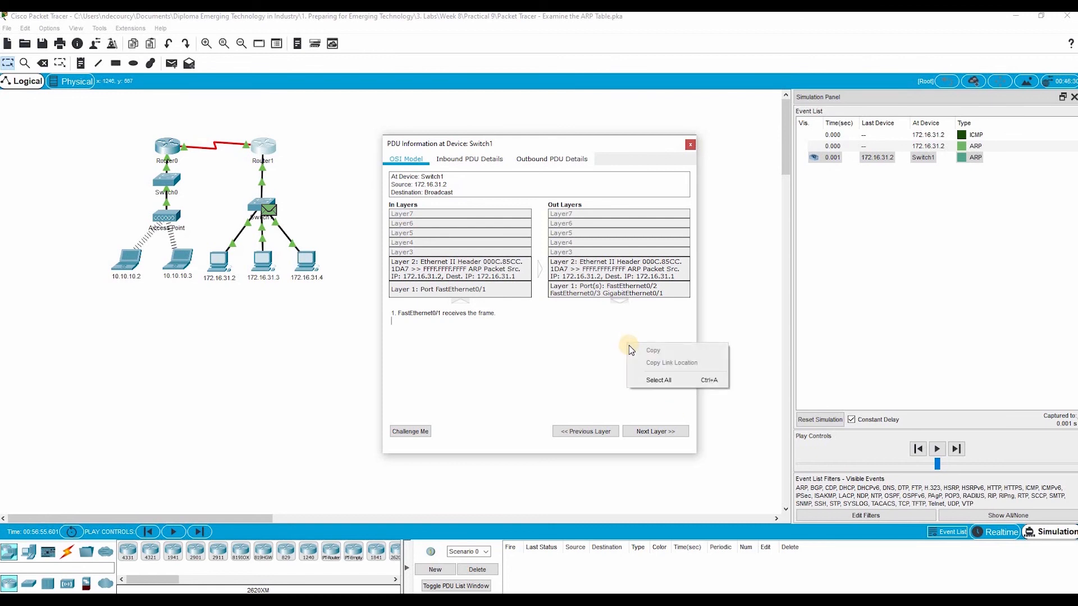
{"action": "left_click", "coordinate": [573, 375]}
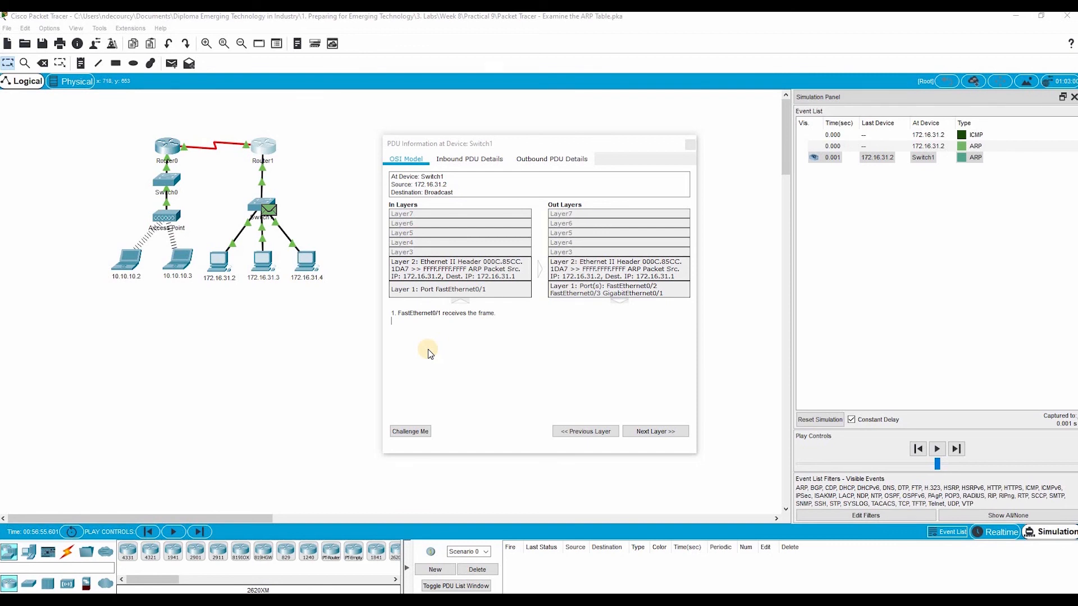
{"action": "right_click", "coordinate": [429, 351]}
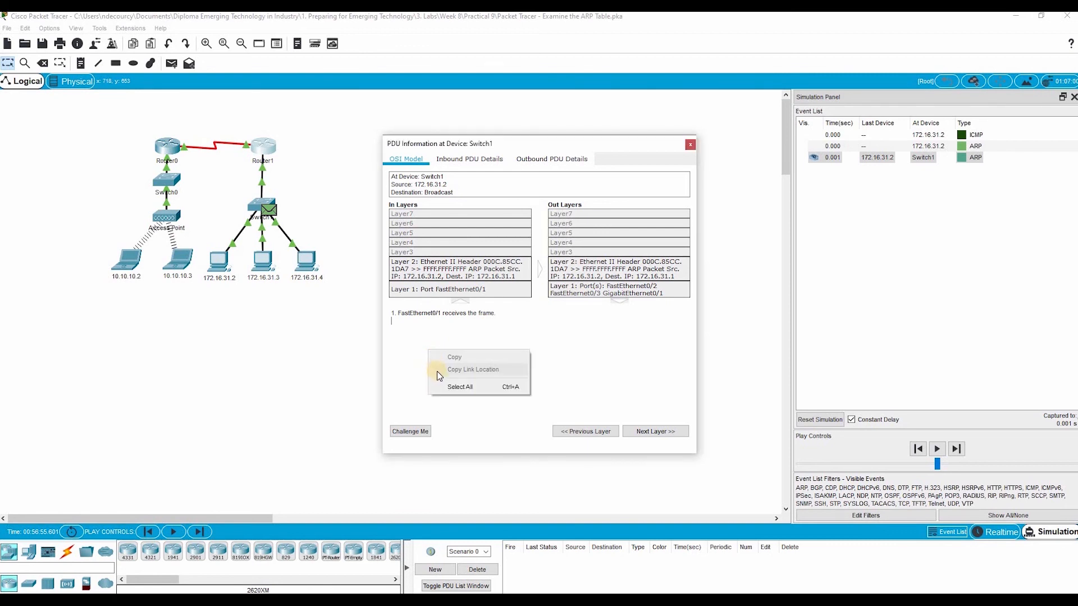
{"action": "left_click", "coordinate": [562, 351]}
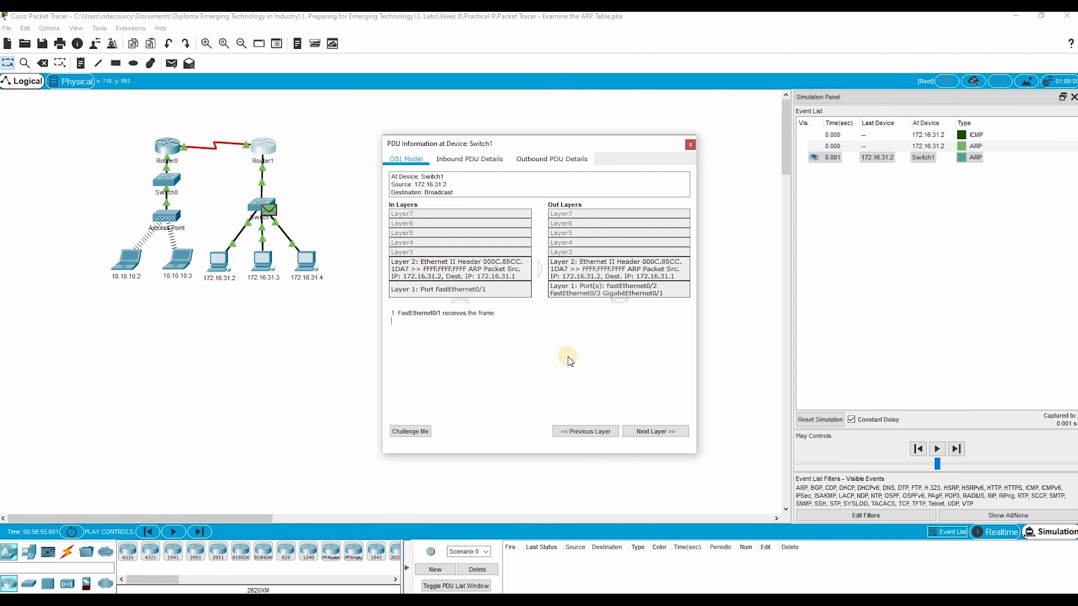
{"action": "left_click", "coordinate": [690, 145]}
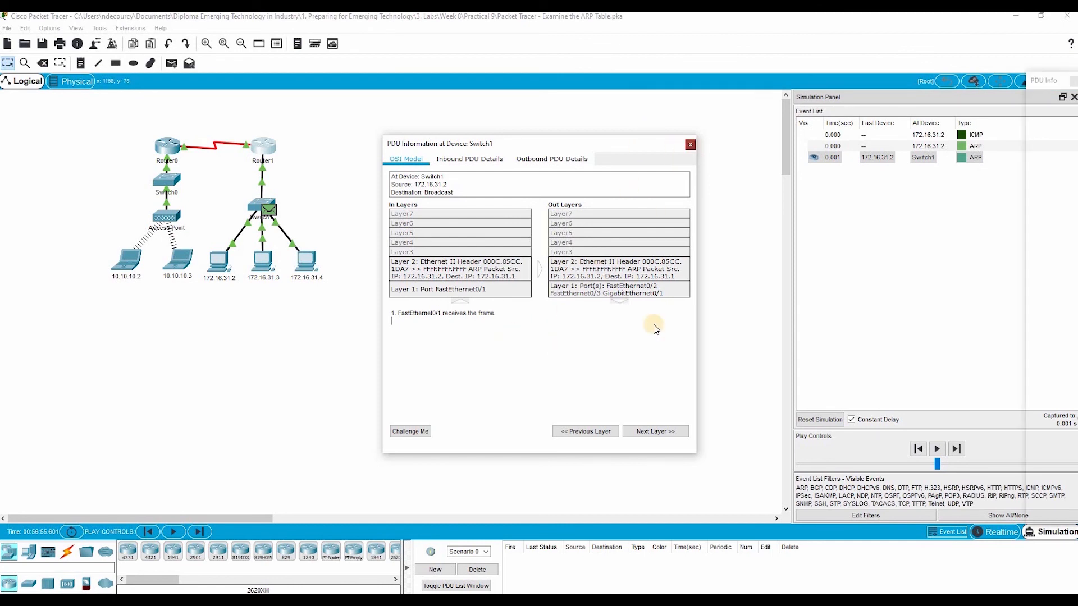
- Return to Realtime mode and enter privileged EXEC mode with en in Router1's command line
{"action": "left_click", "coordinate": [999, 531]}
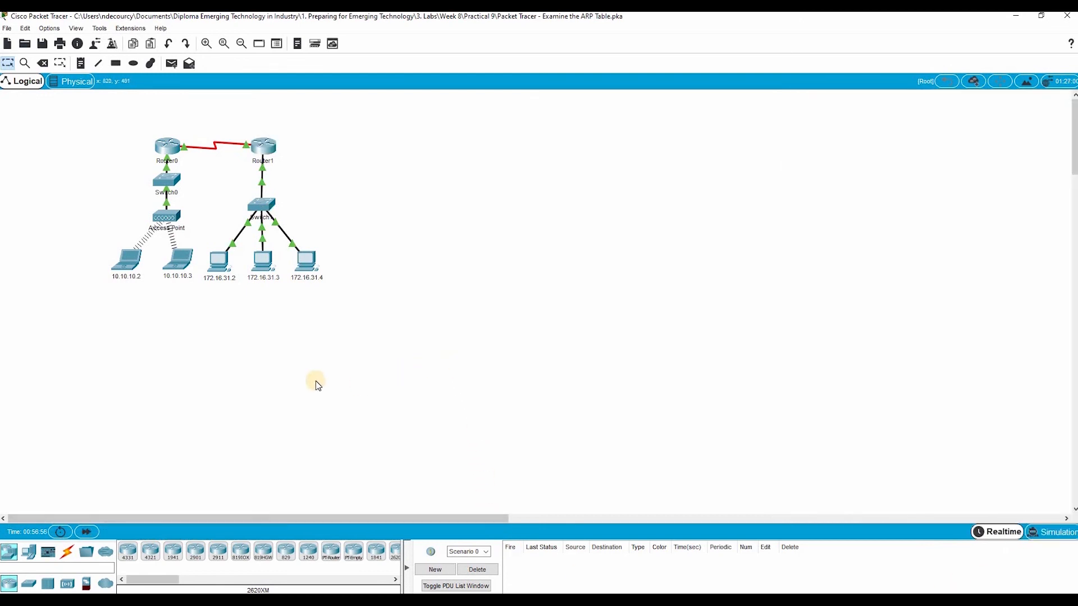
{"action": "left_click", "coordinate": [264, 147]}
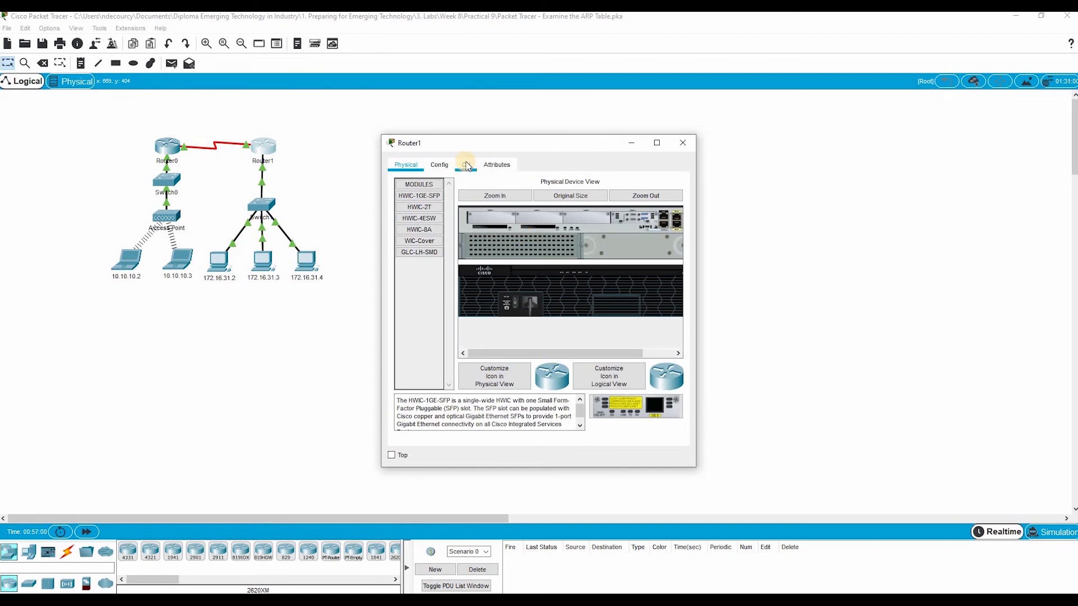
{"action": "left_click", "coordinate": [466, 165]}
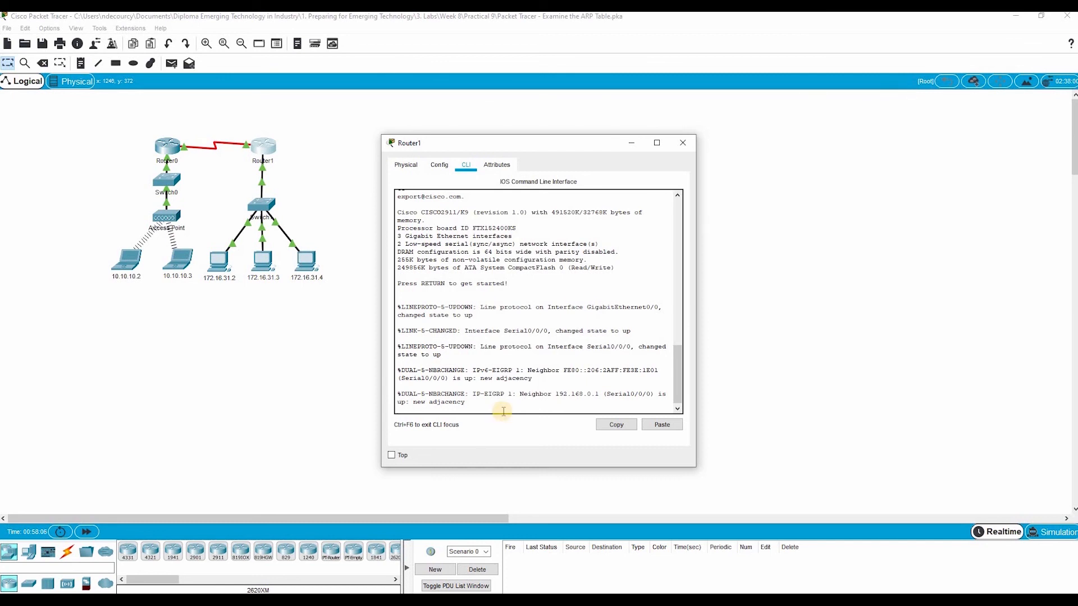
{"action": "key", "text": "Return"}
{"action": "type", "text": "en"}
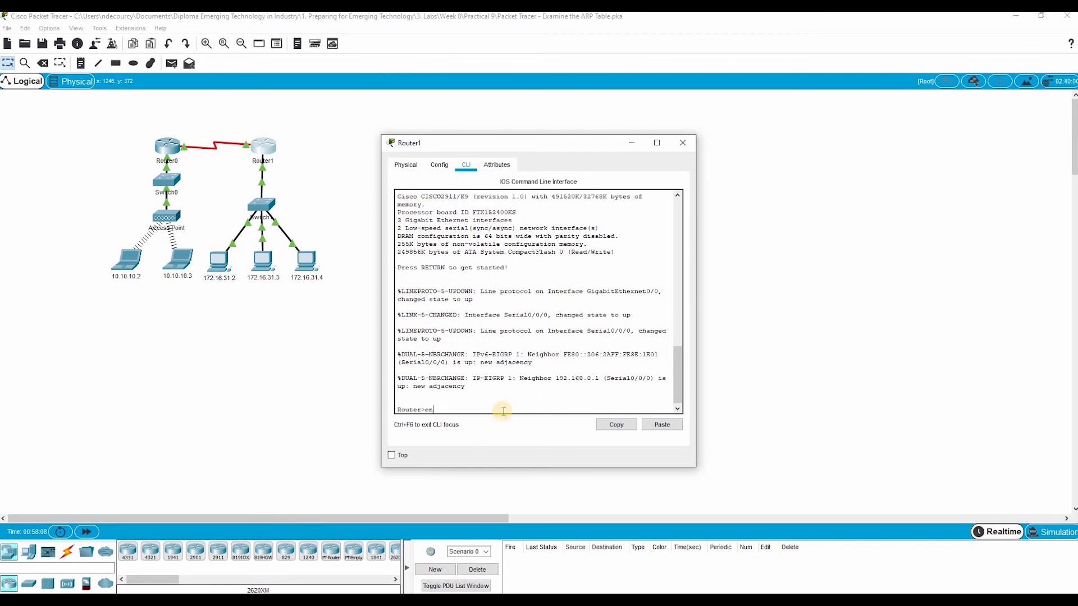
{"action": "key", "text": "Return"}
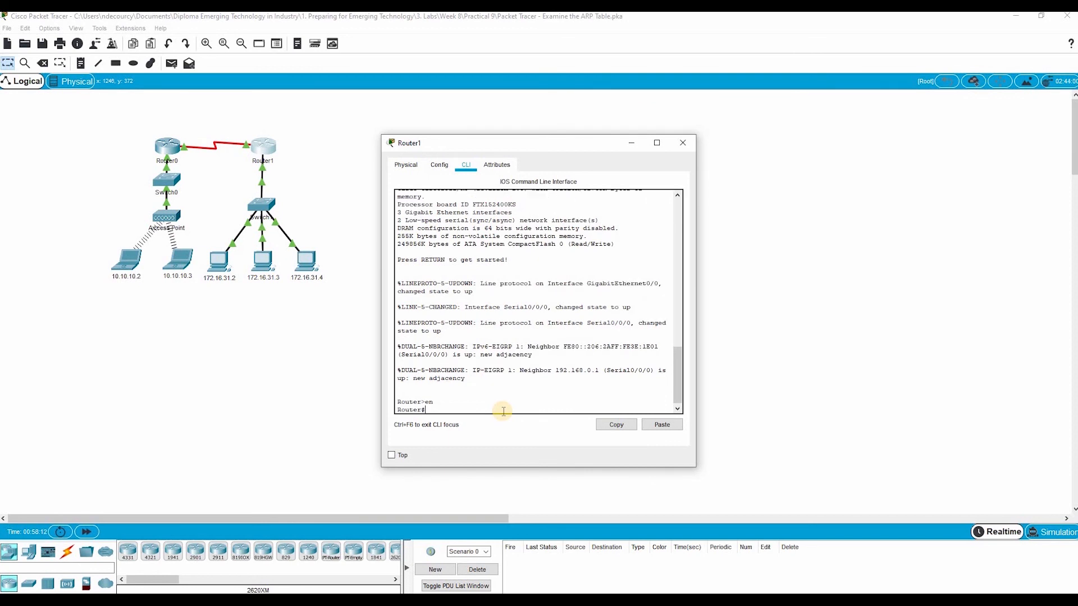
- Display Router1's MAC address table with show mac-address-table
{"action": "right_click", "coordinate": [503, 411]}
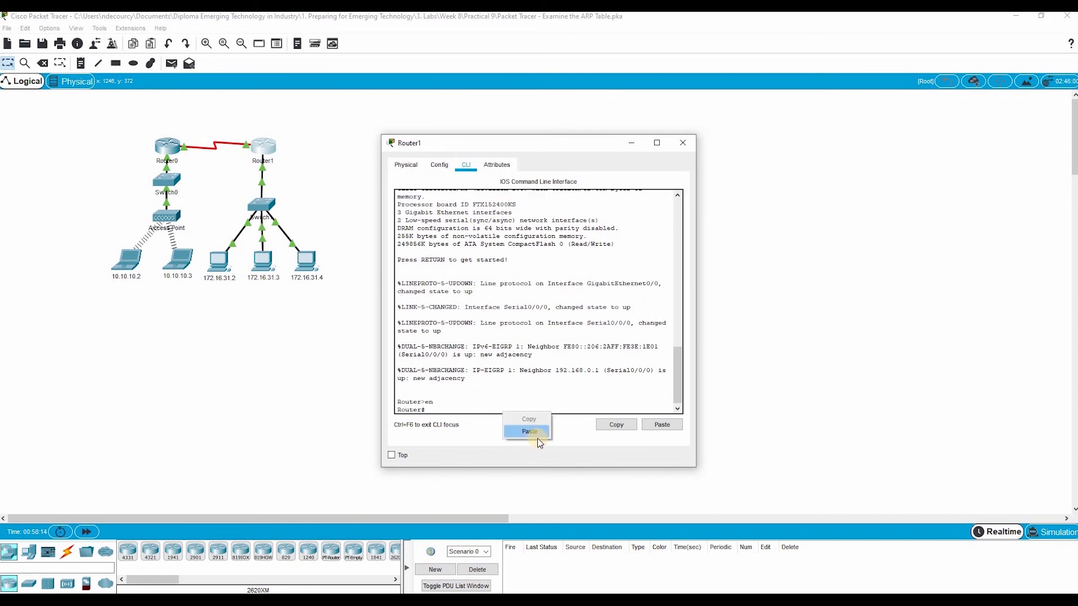
{"action": "left_click", "coordinate": [534, 434]}
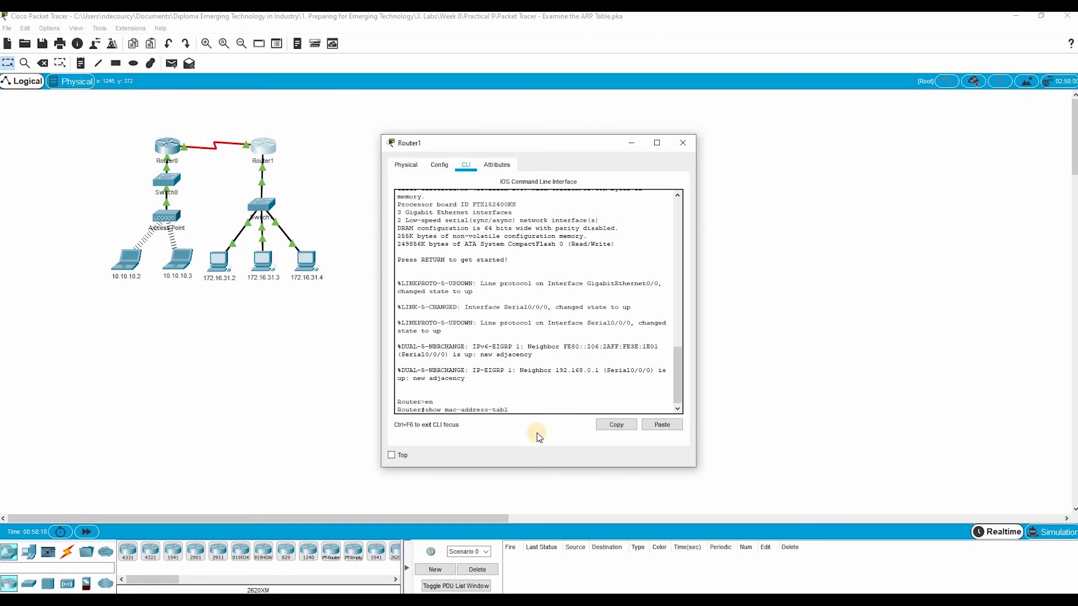
{"action": "type", "text": "e"}
{"action": "key", "text": "Return"}
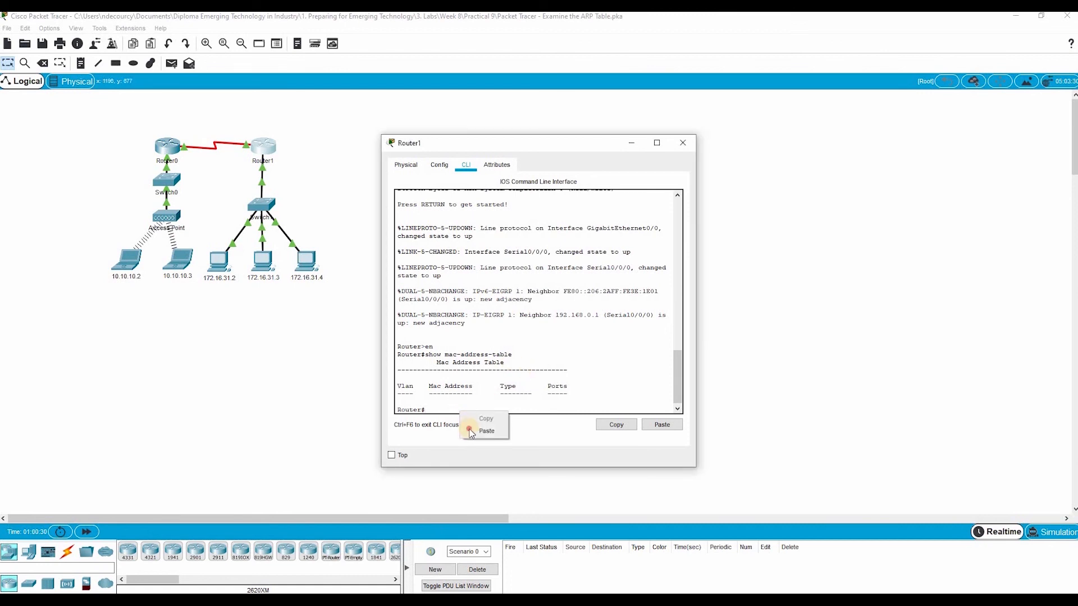
- List Router1's ARP table with show arp and highlight the 172.16.31.2 entry
{"action": "type", "text": "show arp"}
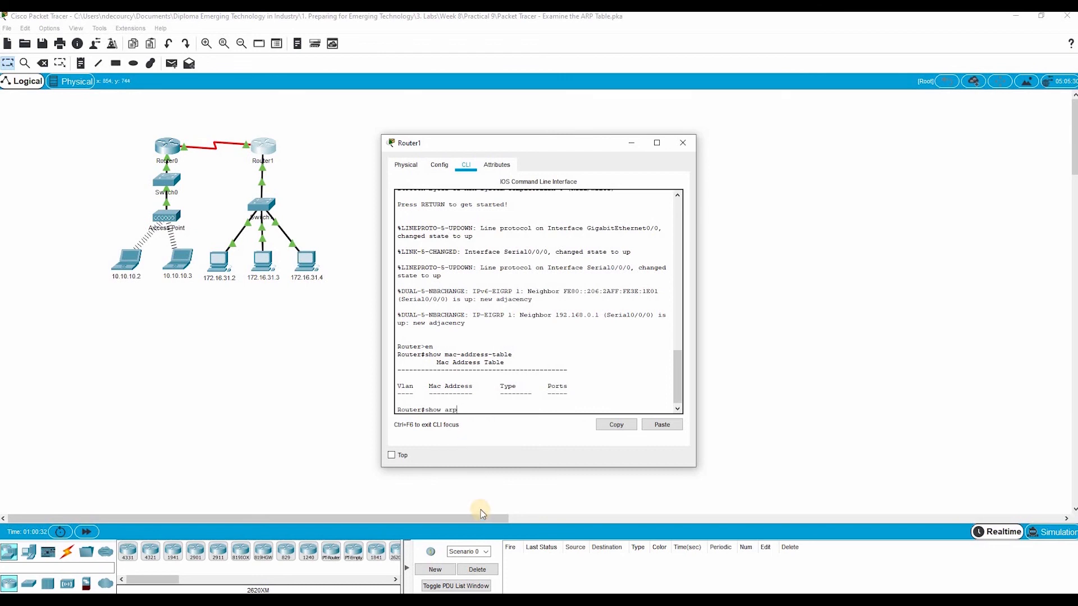
{"action": "key", "text": "Return"}
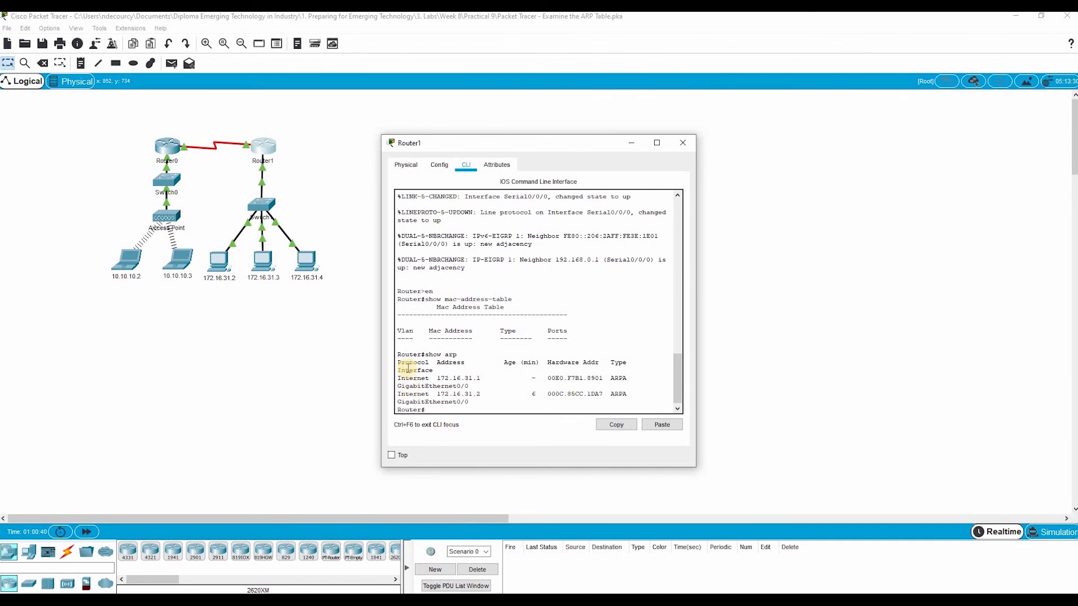
{"action": "left_click_drag", "start_coordinate": [451, 397], "coordinate": [641, 393]}
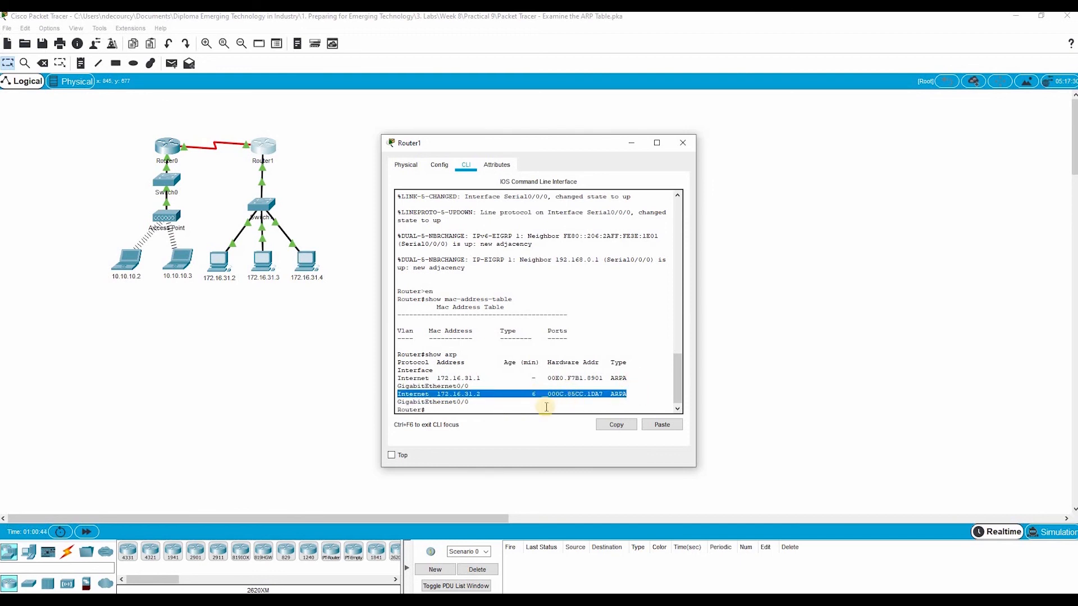